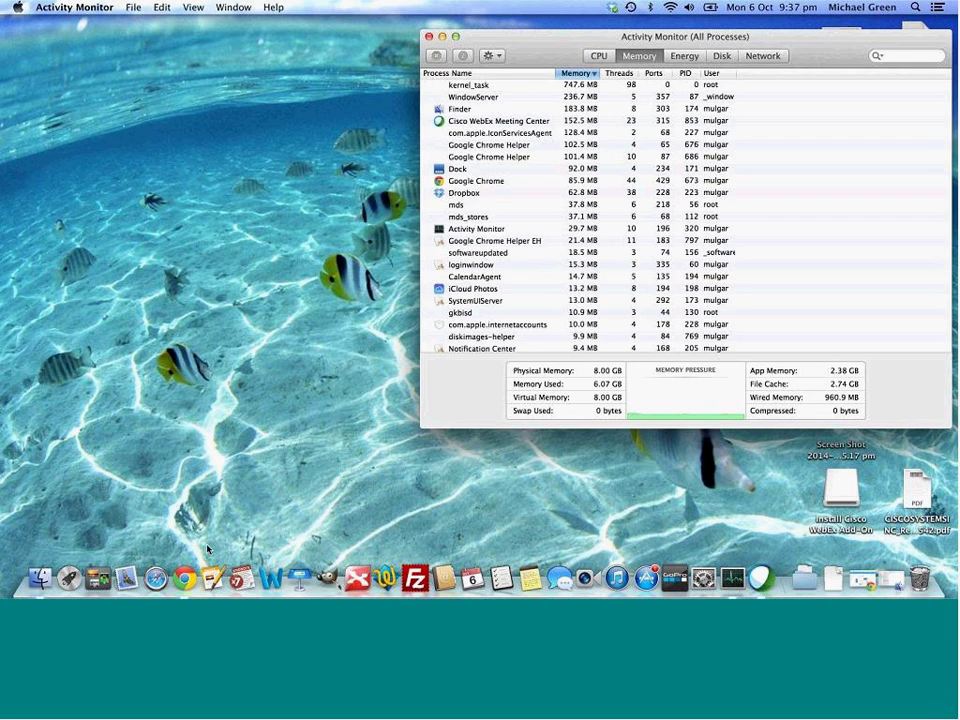
# Minimise the Chrome window, switch to Pages and create a new document from the Blank template
pyautogui.click(174, 563)
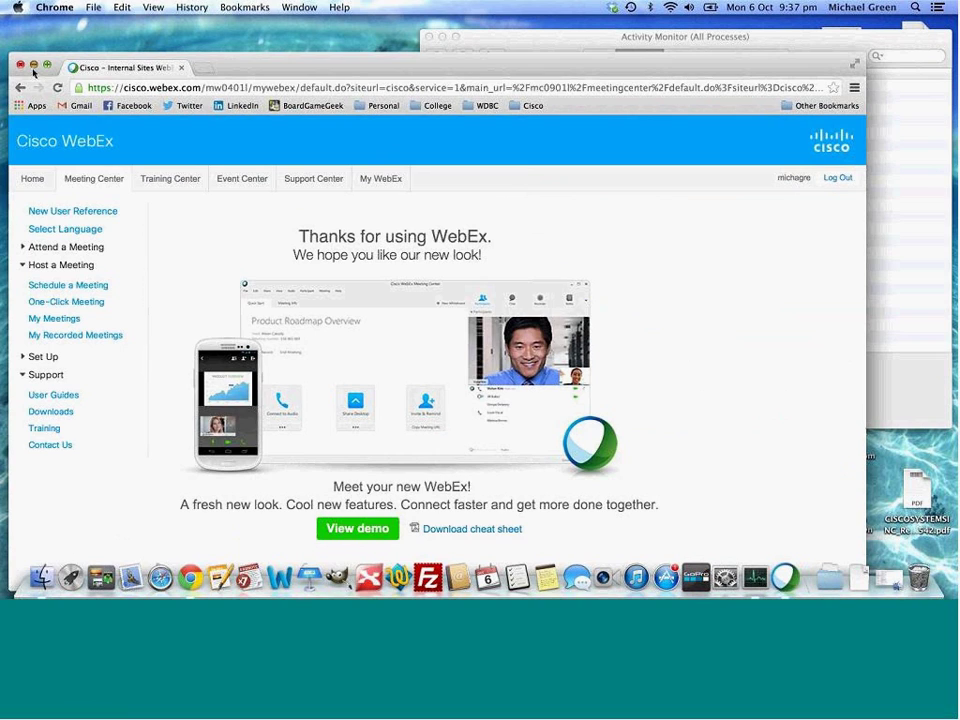
pyautogui.click(33, 66)
pyautogui.click(203, 560)
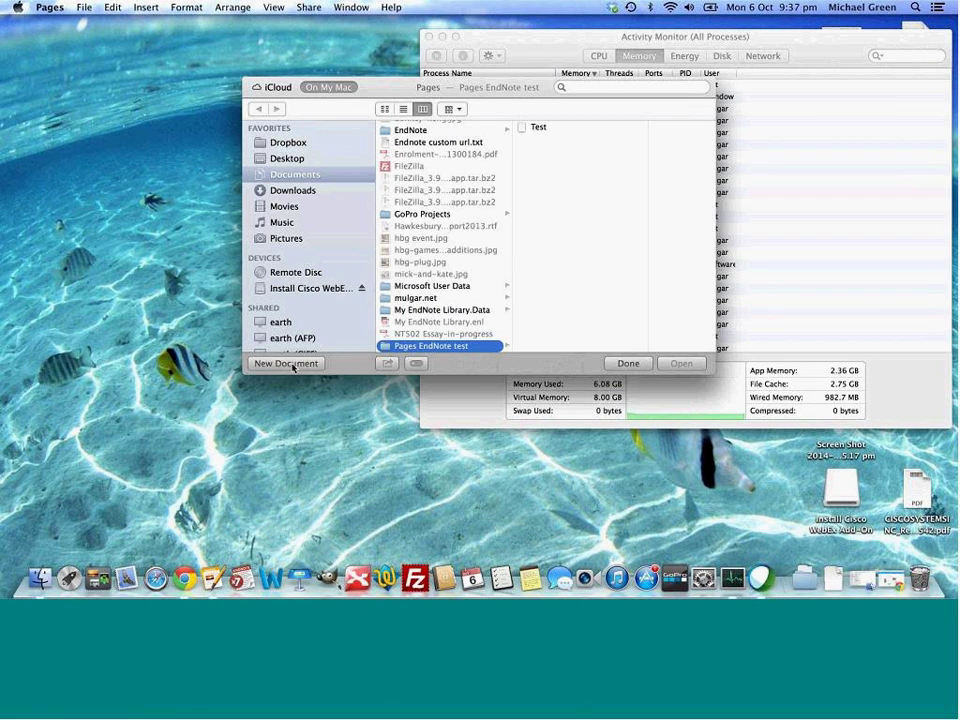
pyautogui.click(288, 363)
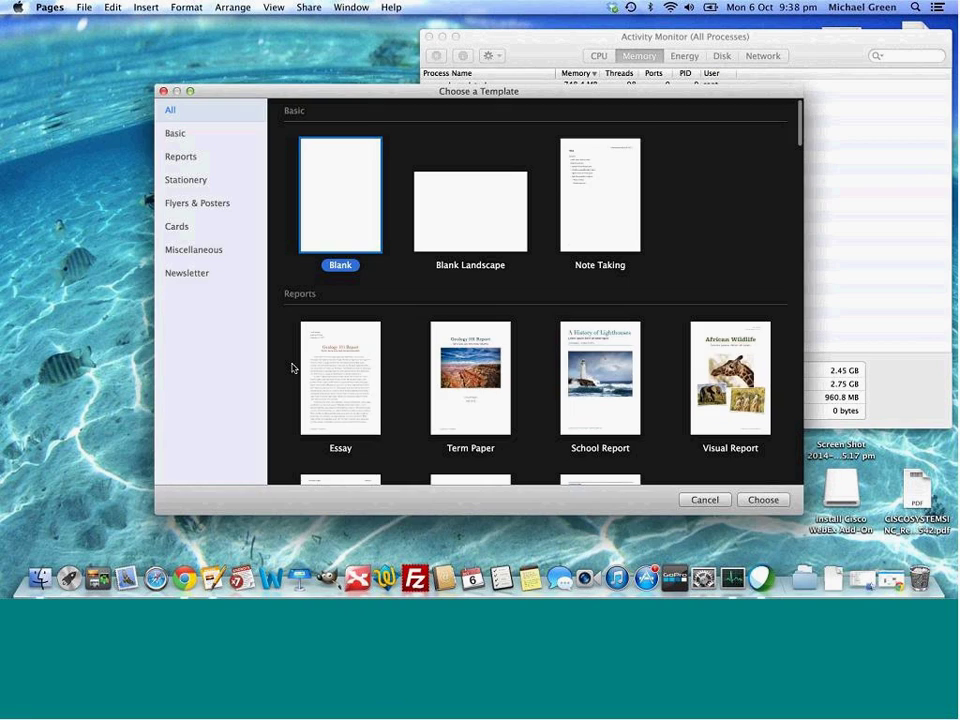
pyautogui.doubleClick(345, 199)
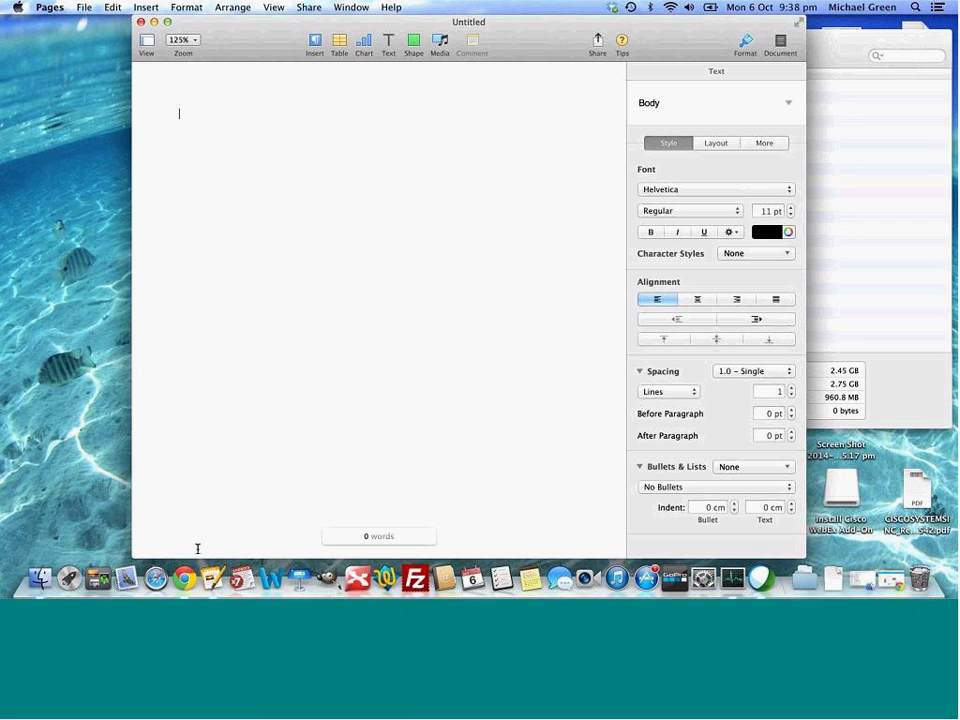
# Switch to EndNote X7, close Sample_Library_X7.enl and open the recent library My EndNote Library.enl
pyautogui.click(245, 568)
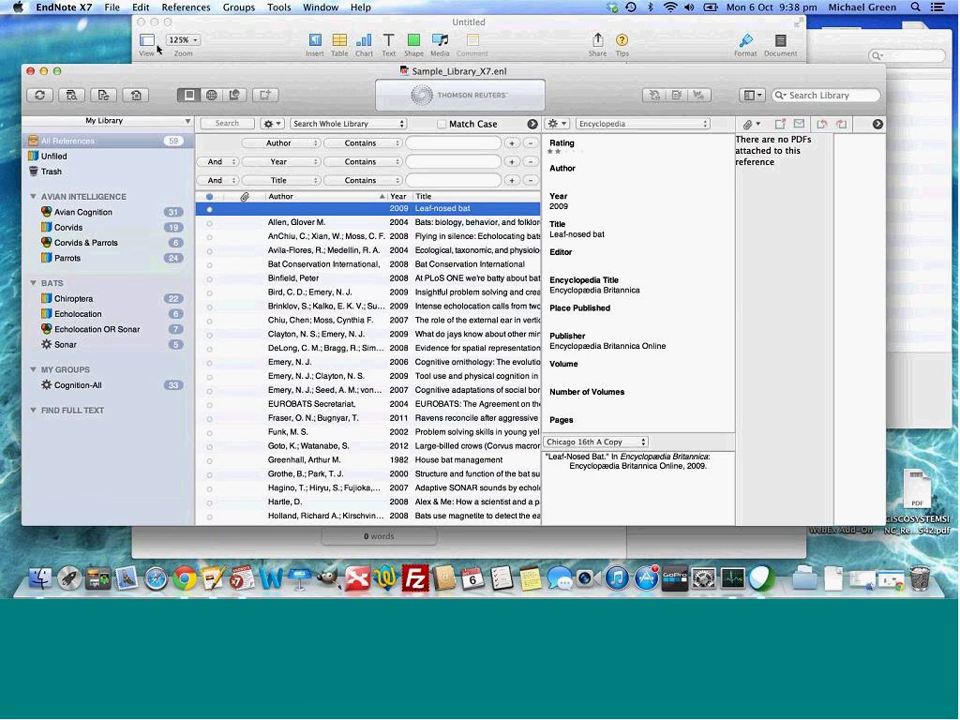
pyautogui.click(114, 8)
pyautogui.moveTo(123, 49)
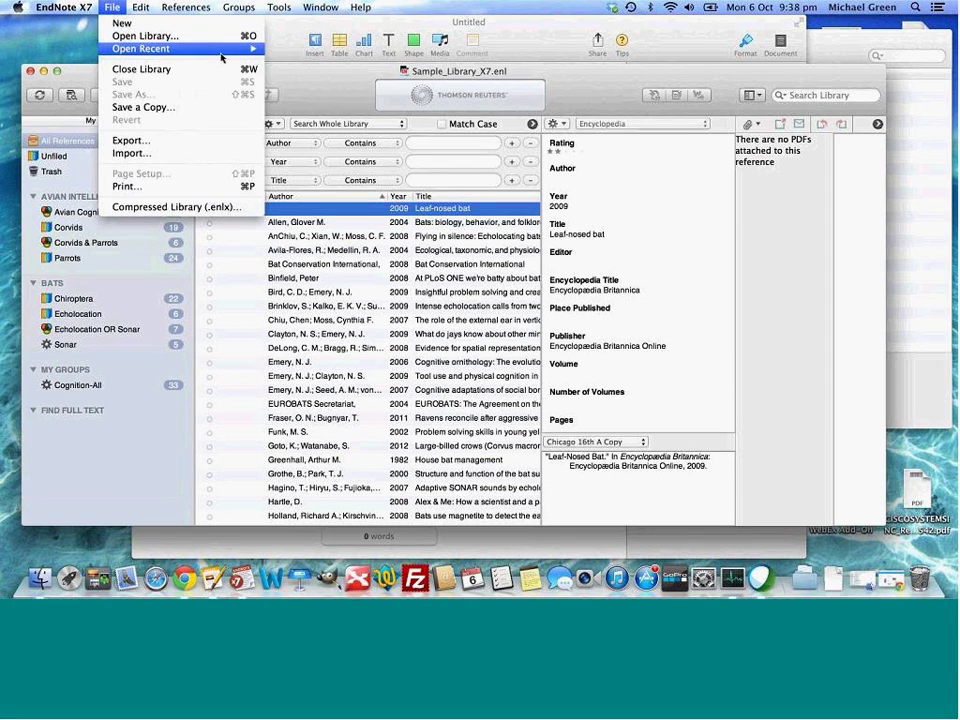
pyautogui.click(160, 69)
pyautogui.click(112, 7)
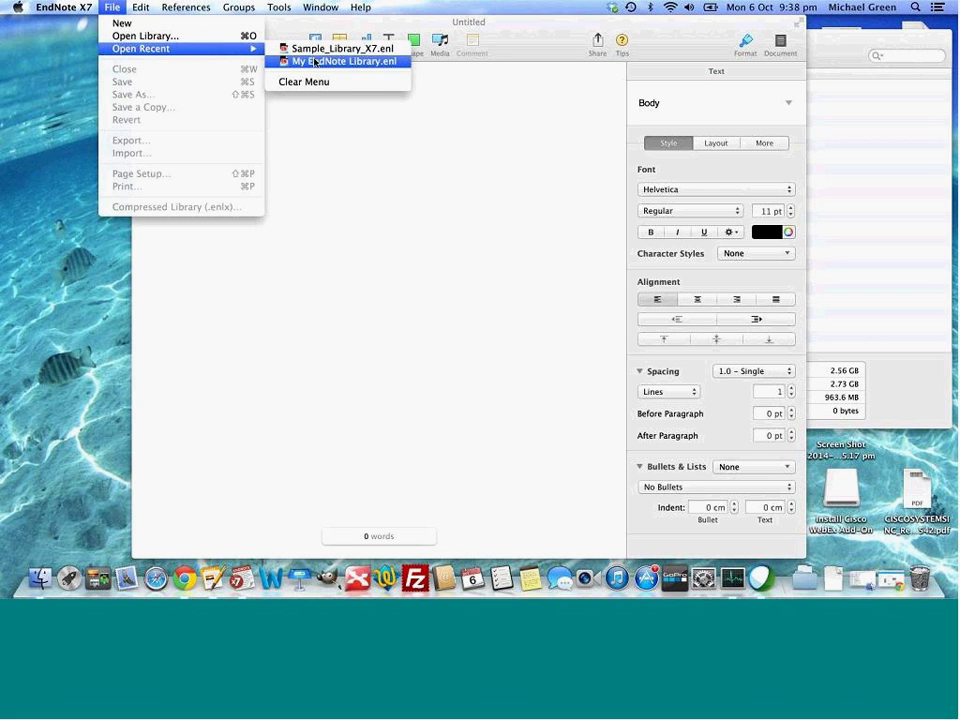
pyautogui.click(315, 62)
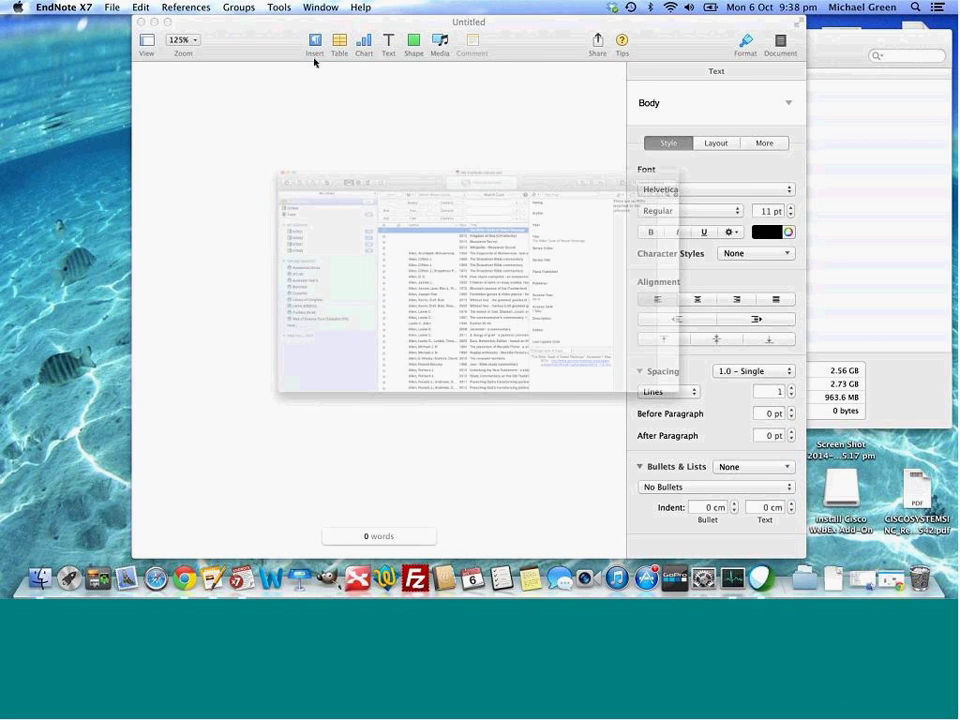
pyautogui.scroll(-6, 377, 300)
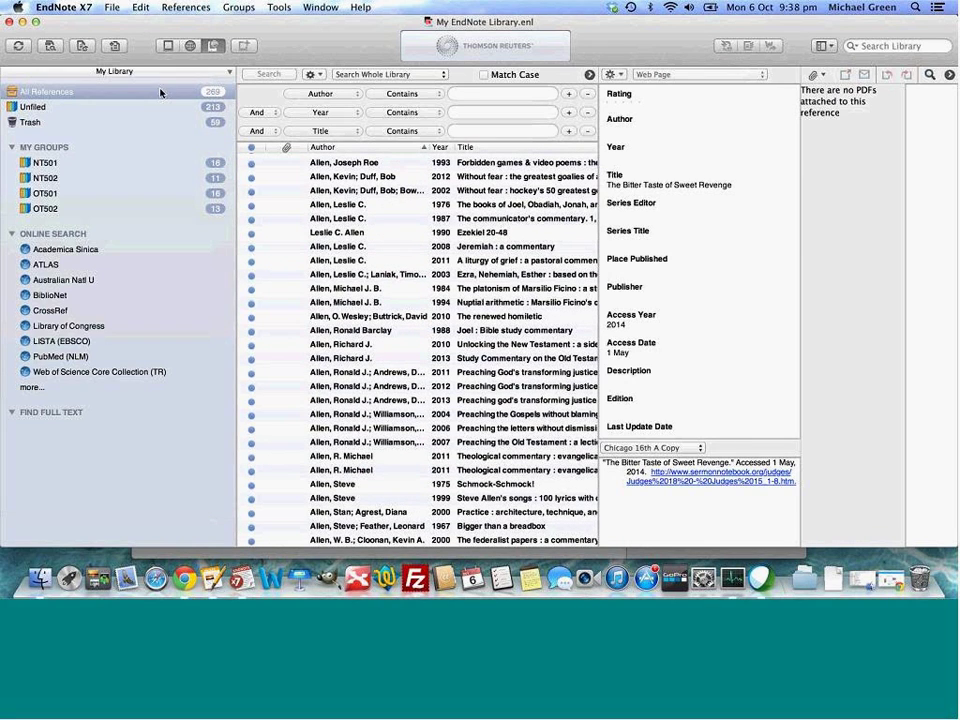
# Close My EndNote Library.enl and reopen the recent library Sample_Library_X7.enl
pyautogui.click(113, 7)
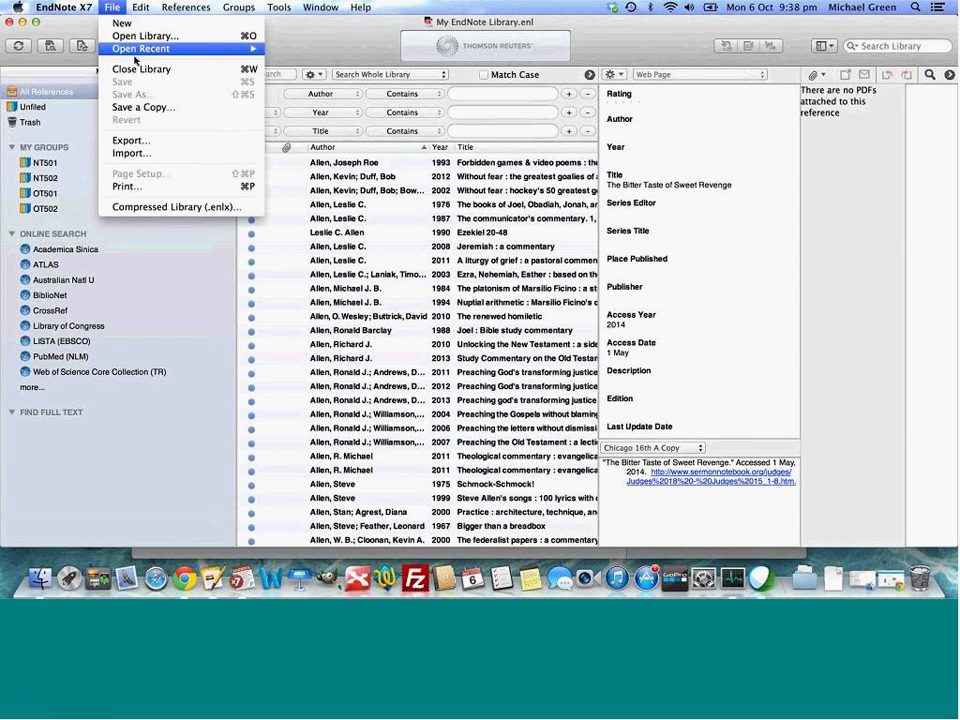
pyautogui.moveTo(135, 52)
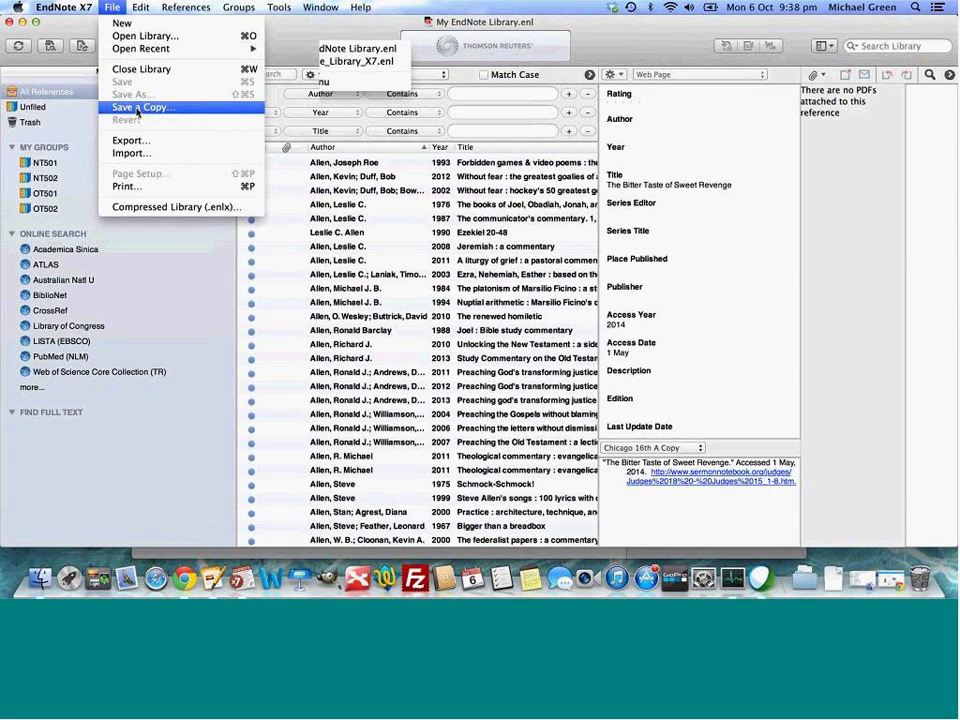
pyautogui.click(136, 69)
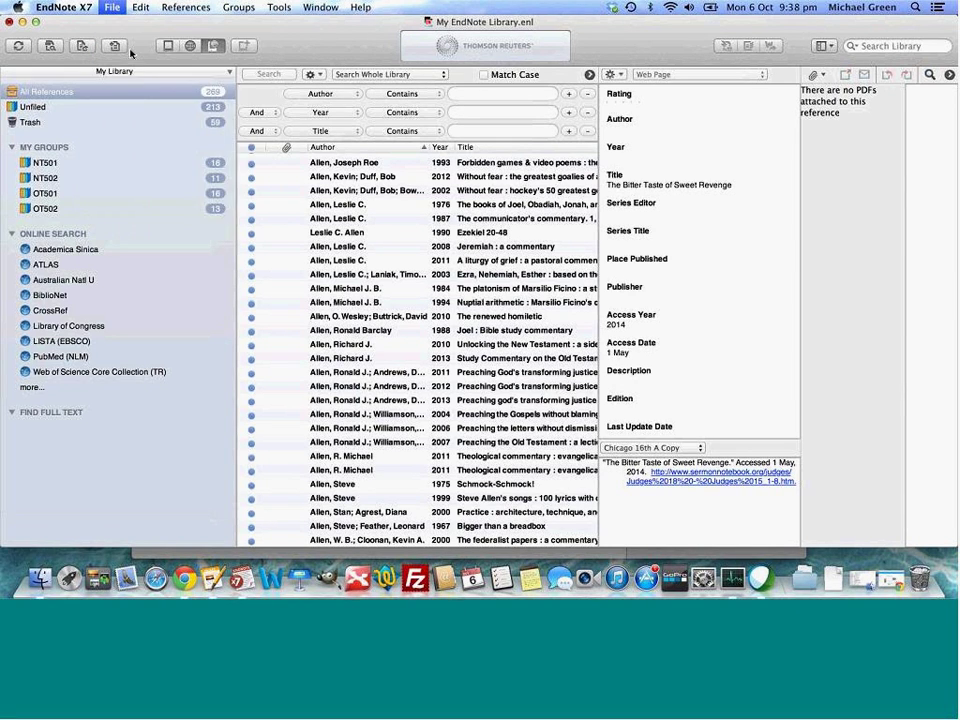
pyautogui.click(120, 7)
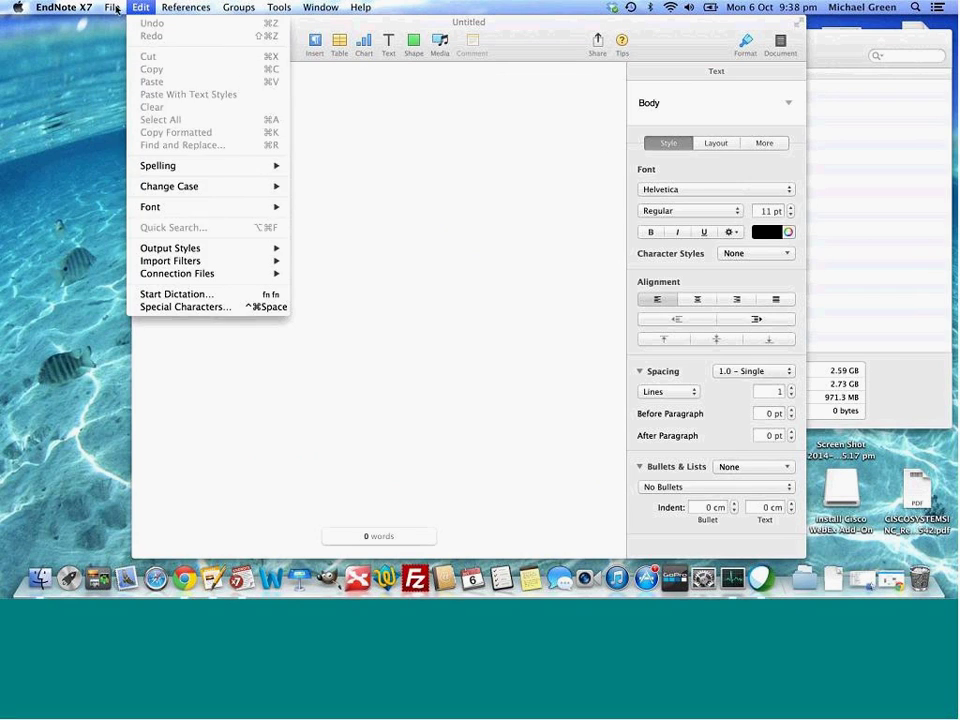
pyautogui.moveTo(162, 48)
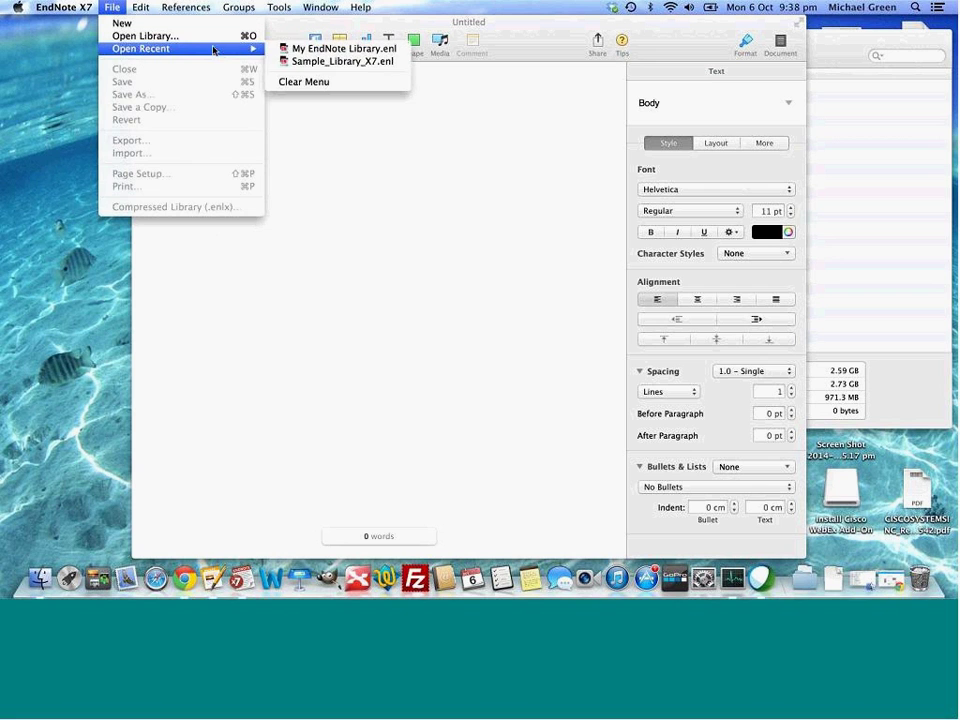
pyautogui.click(300, 61)
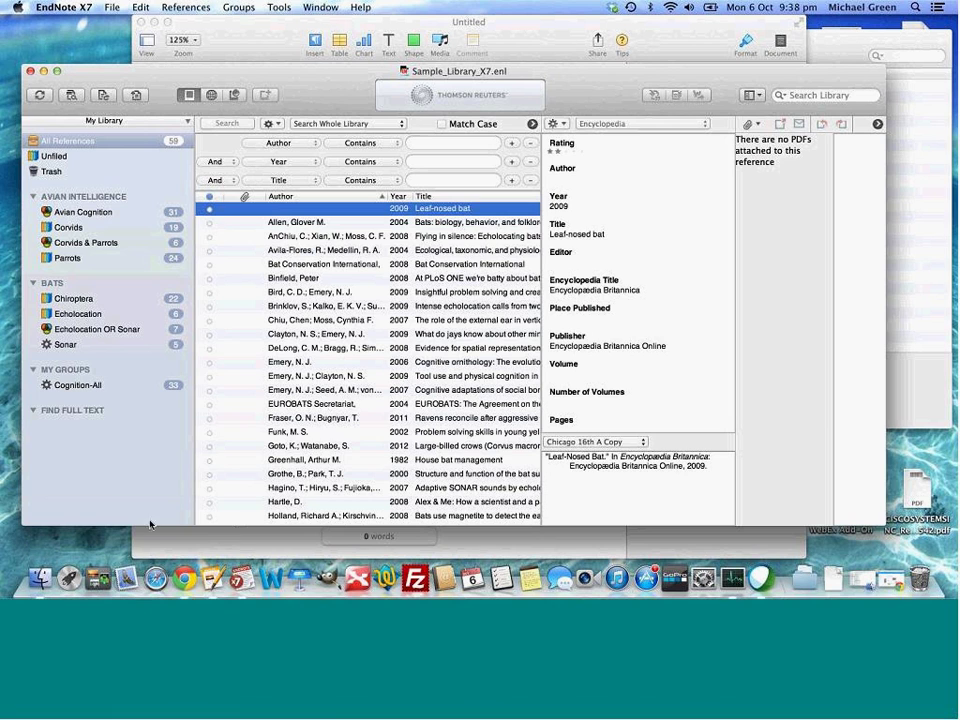
# Switch to the blank Pages document and enter "The quick brown fox jumped over the lazy dog."
pyautogui.click(212, 572)
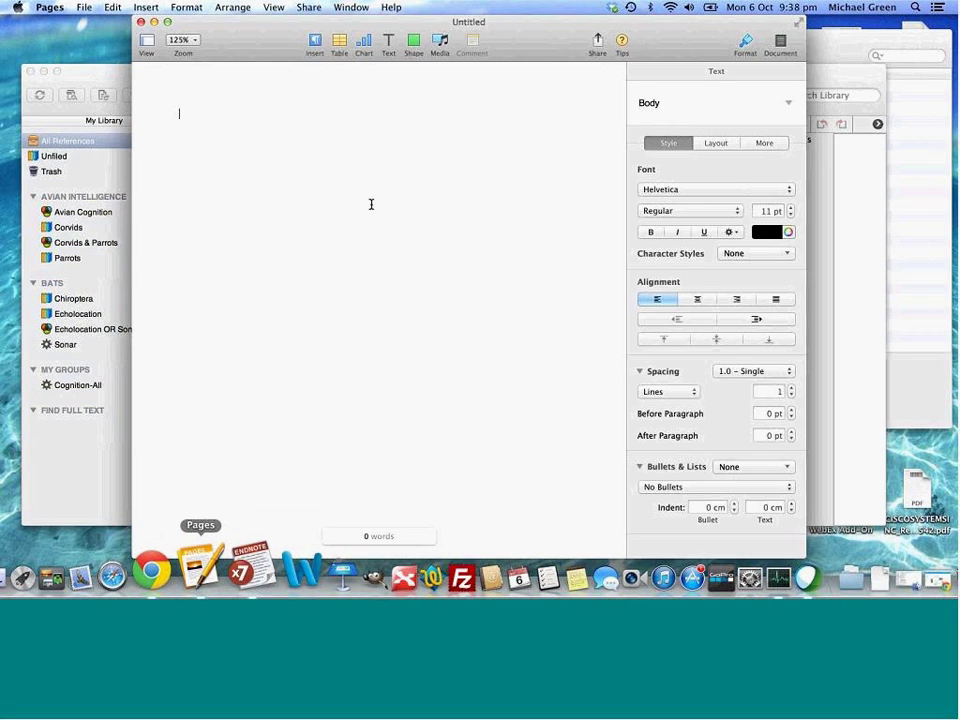
pyautogui.write('The quick brown')
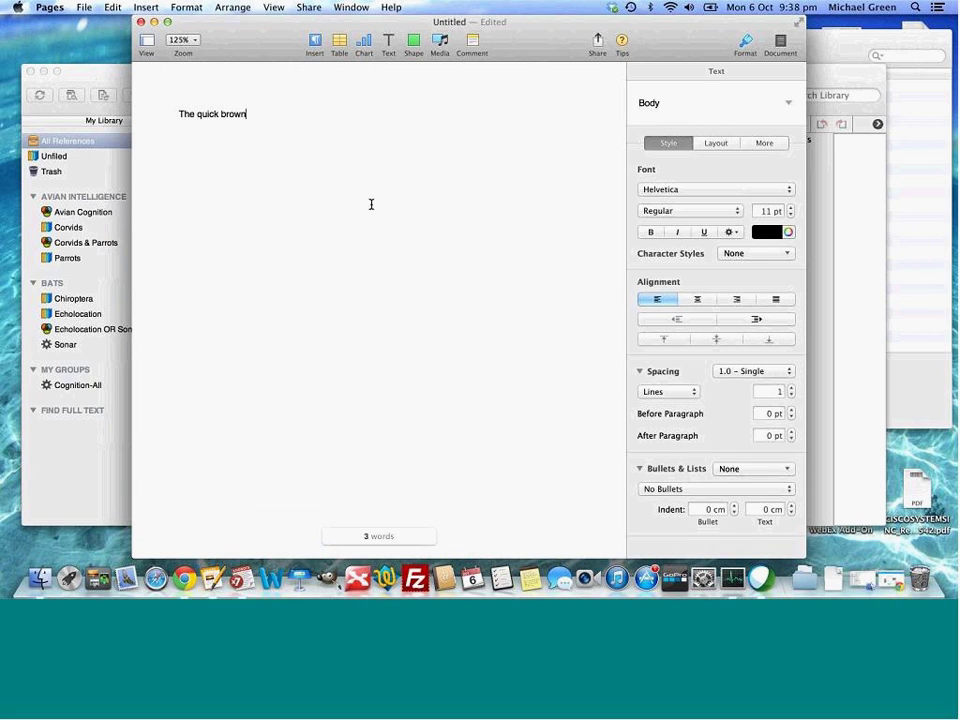
pyautogui.write(' fox jumped over the lazy dog.')
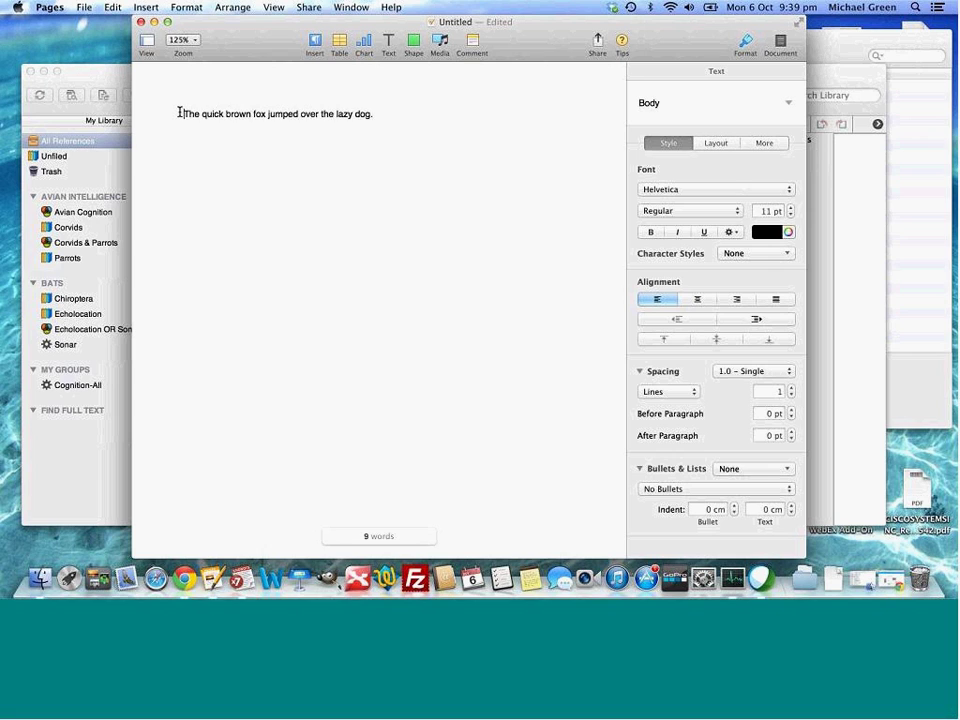
# Duplicate the sentence into a block of 17 copies, and paste a copy of that whole block at its end
pyautogui.moveTo(180, 112); pyautogui.dragTo(389, 113)
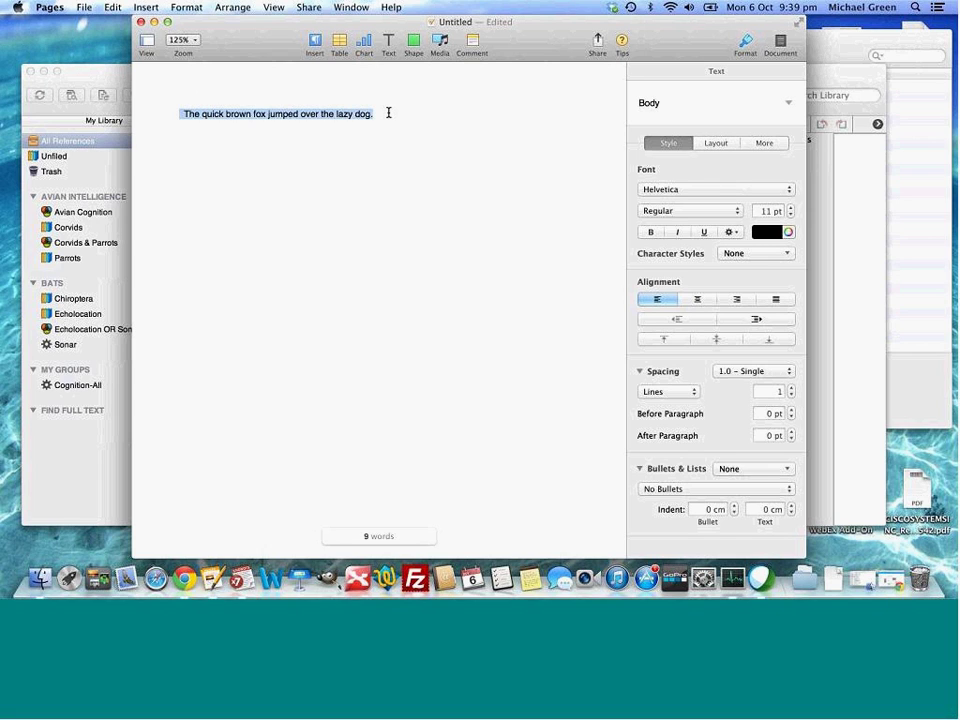
pyautogui.click(409, 112)
pyautogui.write('{')
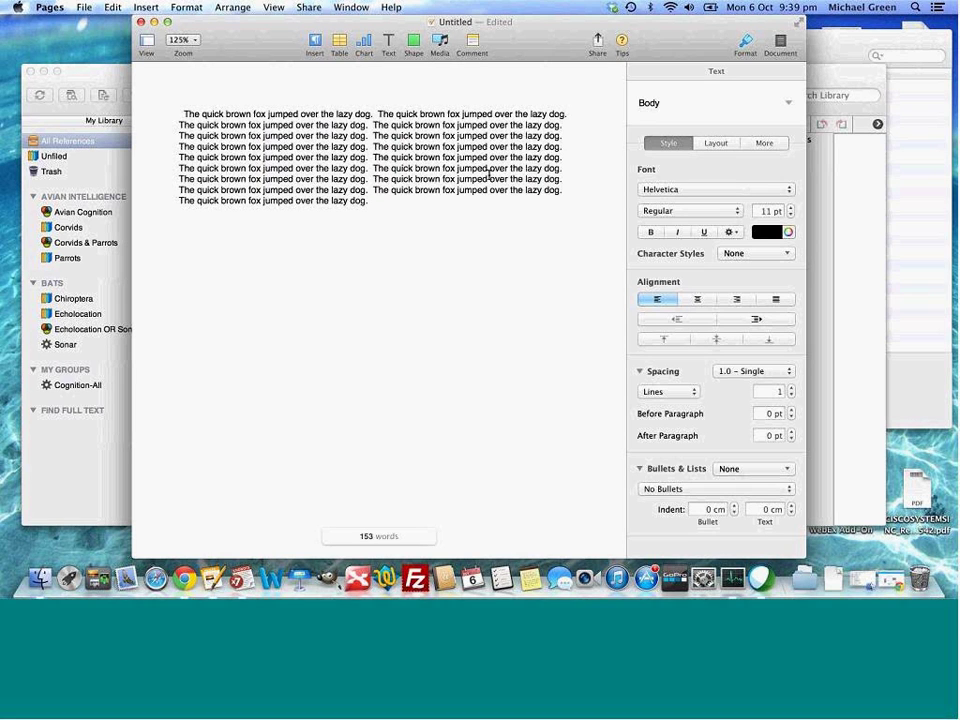
pyautogui.moveTo(407, 210); pyautogui.dragTo(170, 105)
pyautogui.press('super+c')
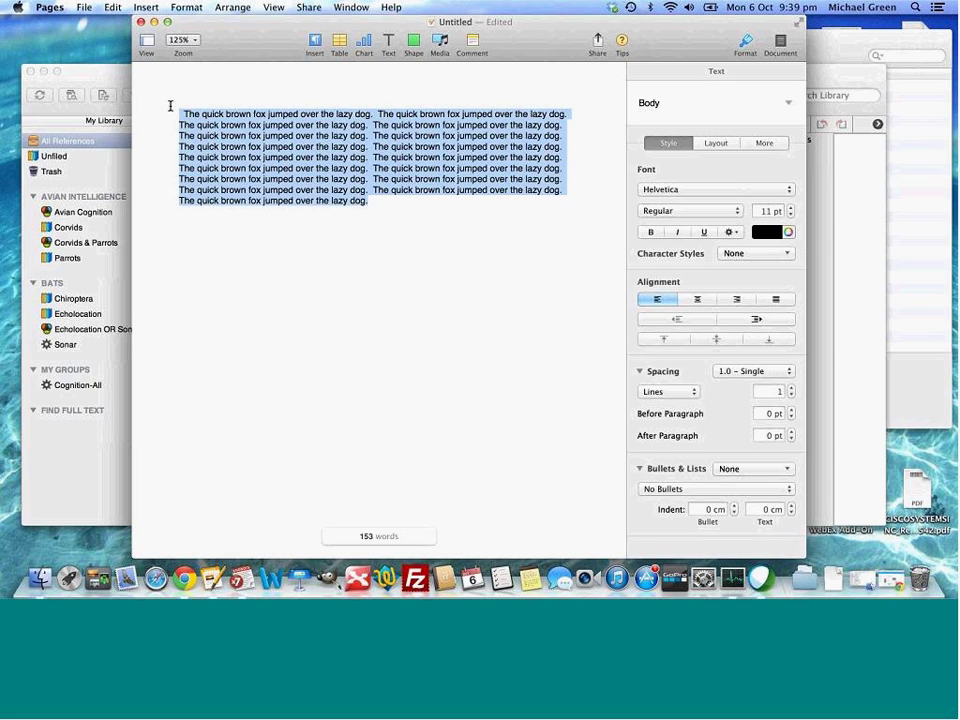
pyautogui.click(468, 248)
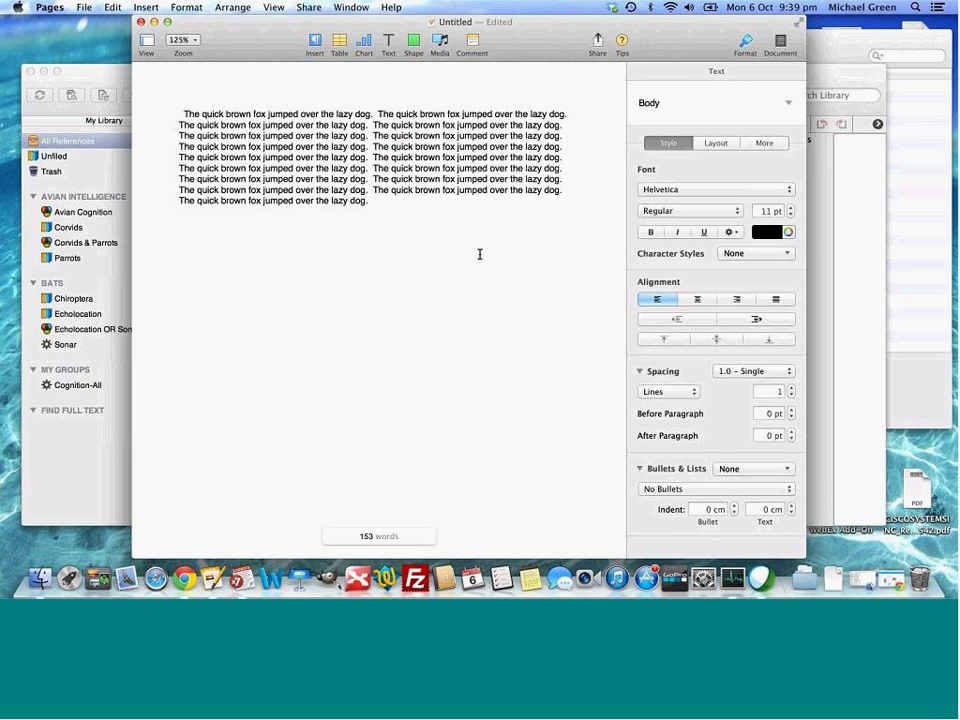
pyautogui.press('super+v')
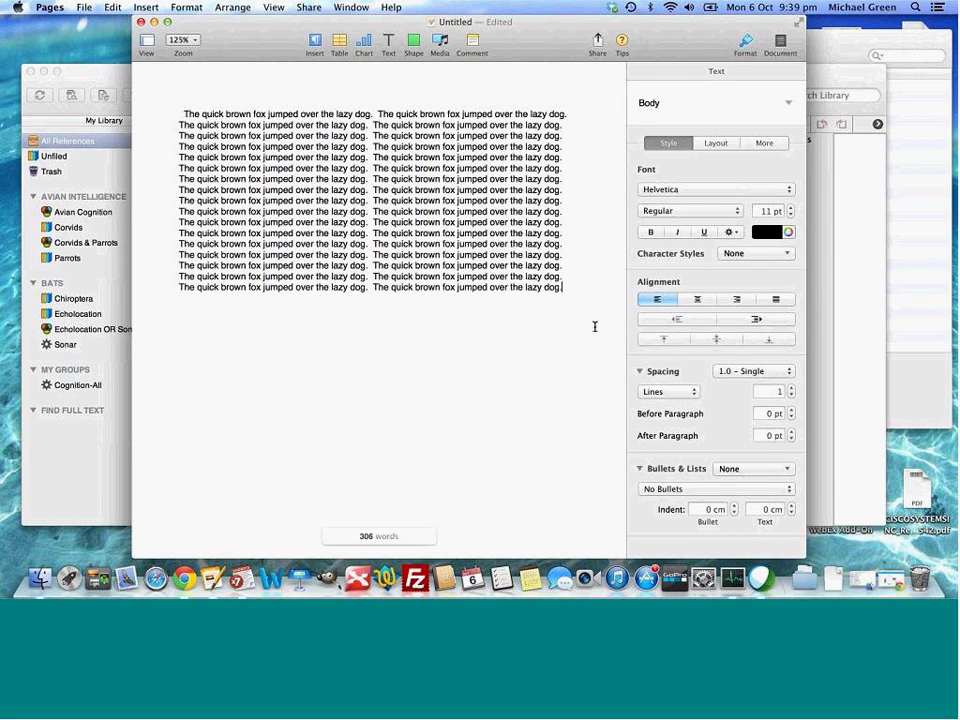
# Below the block, after a blank line, add the sentence "There is no issues with the typing speed."
pyautogui.press('Return')
pyautogui.write('There is no issues with the typing ')
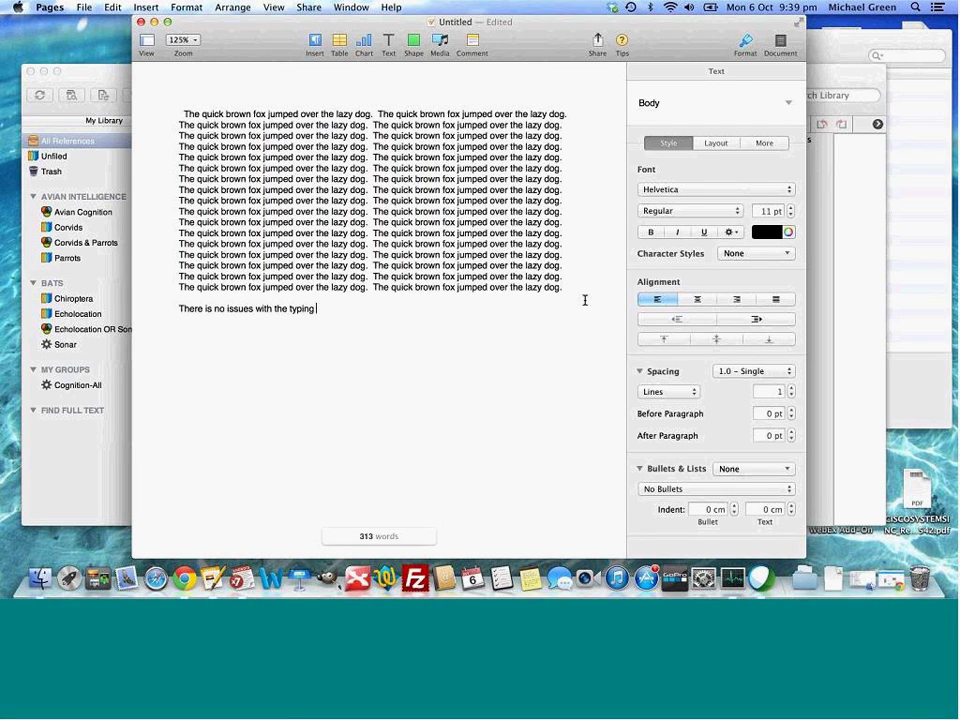
pyautogui.write('speed.')
# Insert a footnote after the first "dog" in the fourth line, with the text "This is a footnote."
pyautogui.click(132, 6)
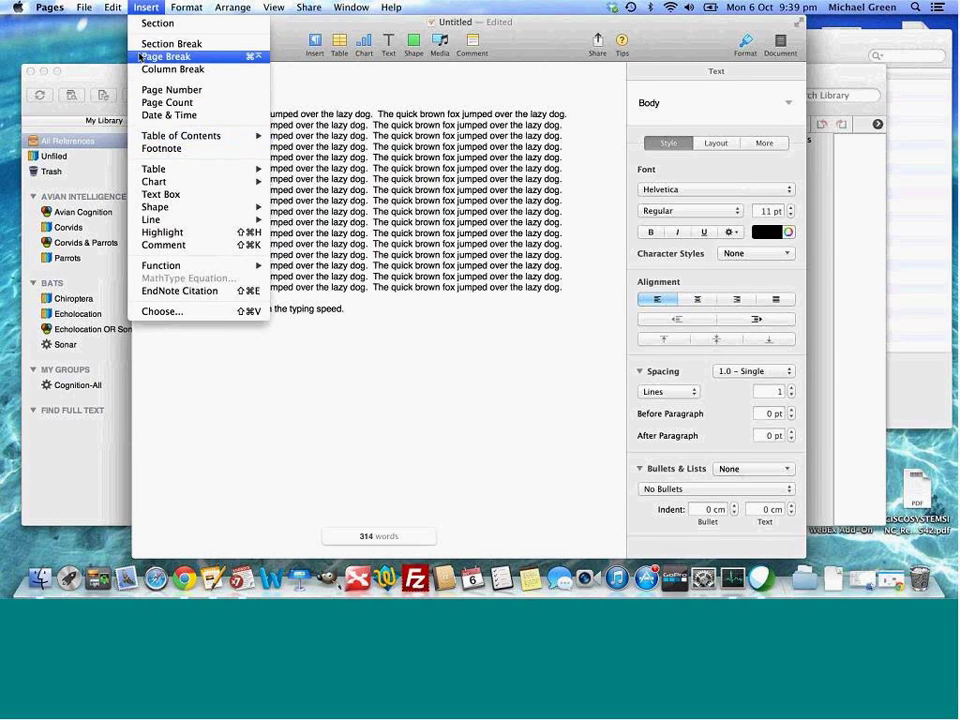
pyautogui.press('Down')
pyautogui.press('Down')
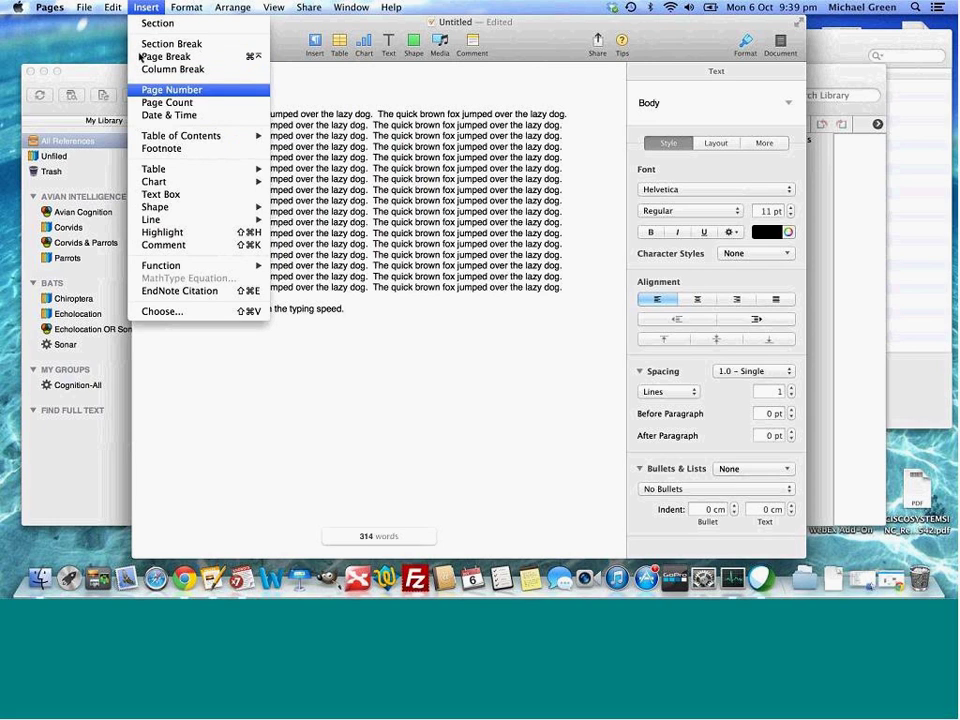
pyautogui.click(161, 148)
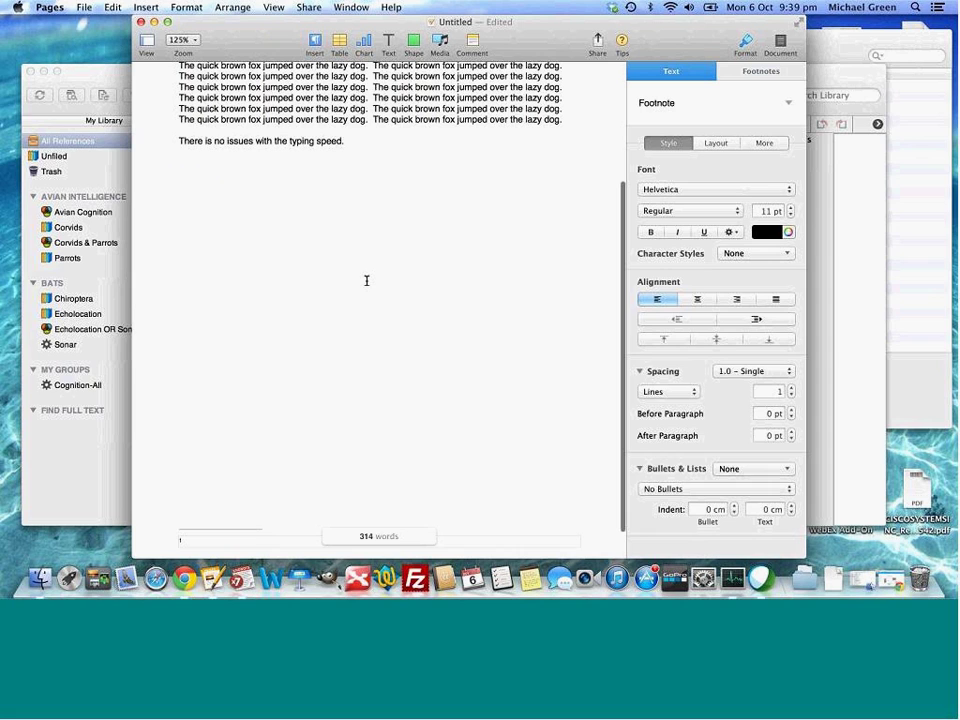
pyautogui.write('This ')
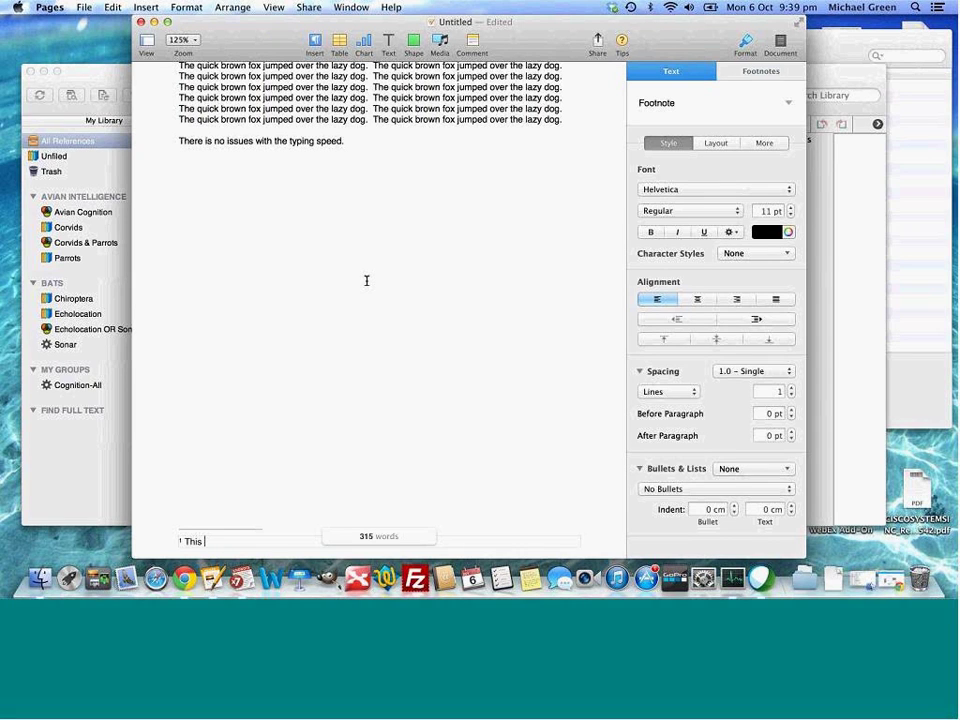
pyautogui.write('is a footnote.')
# Insert a second footnote after the last "dog" in the seventh line, reading "This is another footnote."
pyautogui.scroll(5, 478, 187)
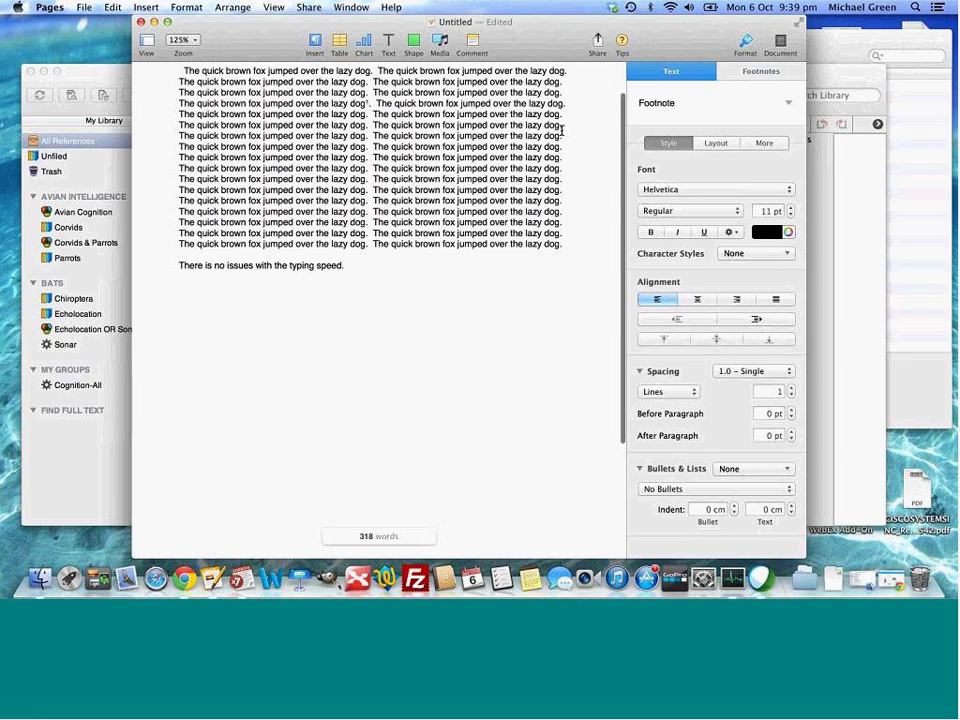
pyautogui.click(560, 133)
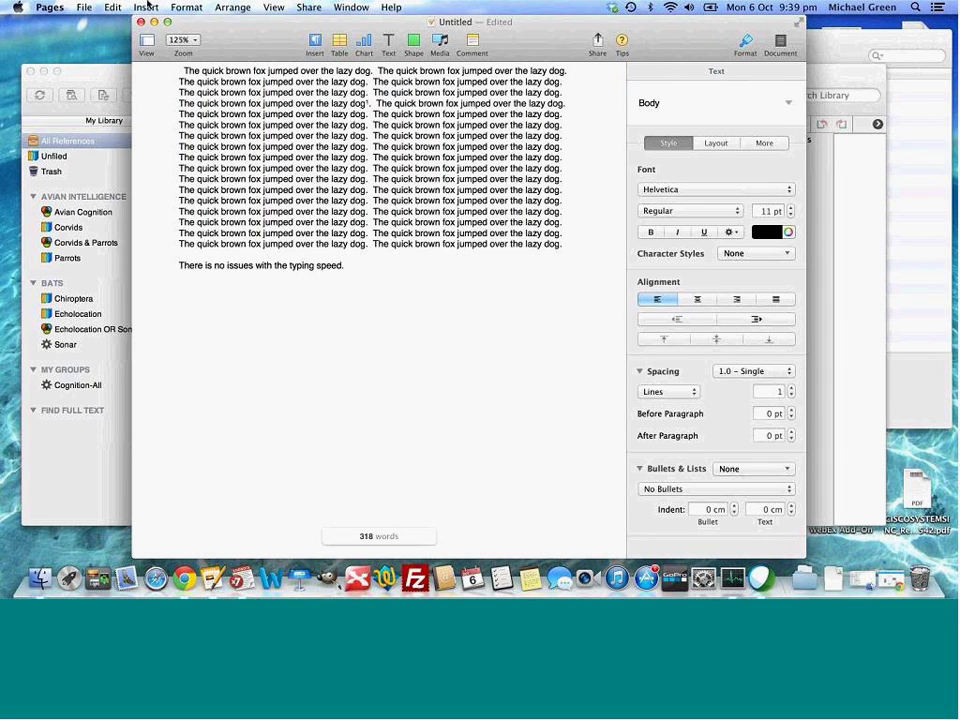
pyautogui.click(147, 7)
pyautogui.click(147, 7)
pyautogui.click(146, 7)
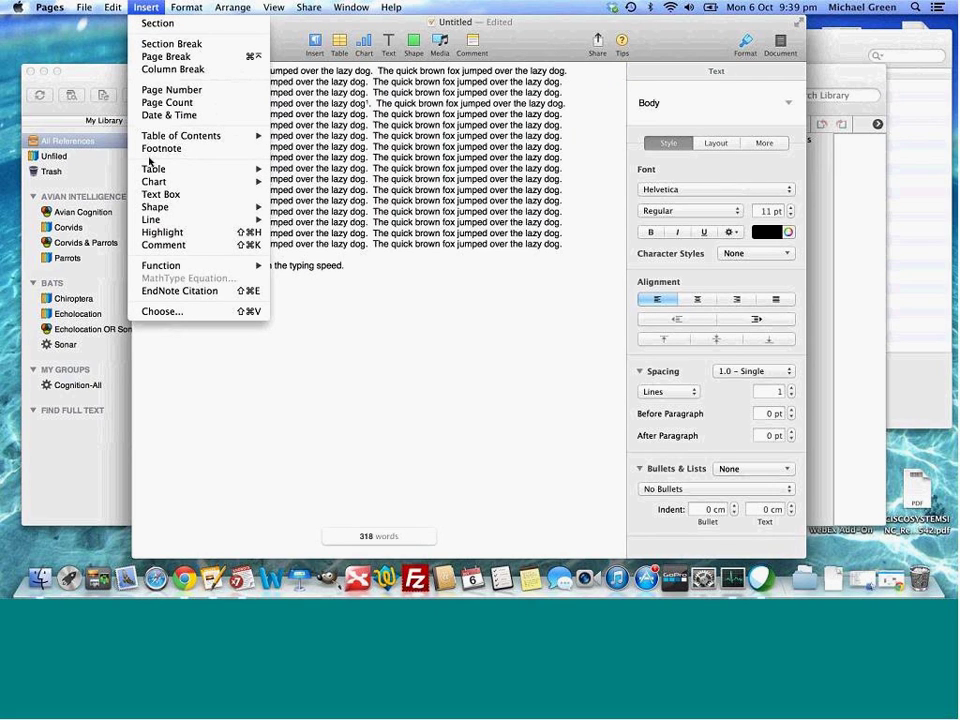
pyautogui.click(149, 149)
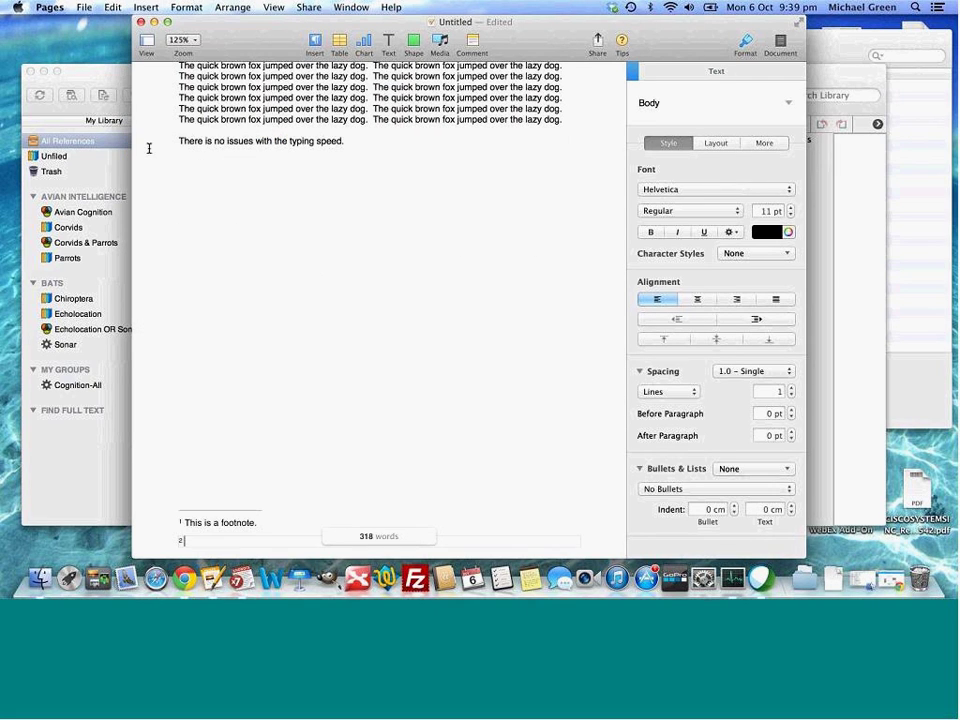
pyautogui.write('This is another footnote.')
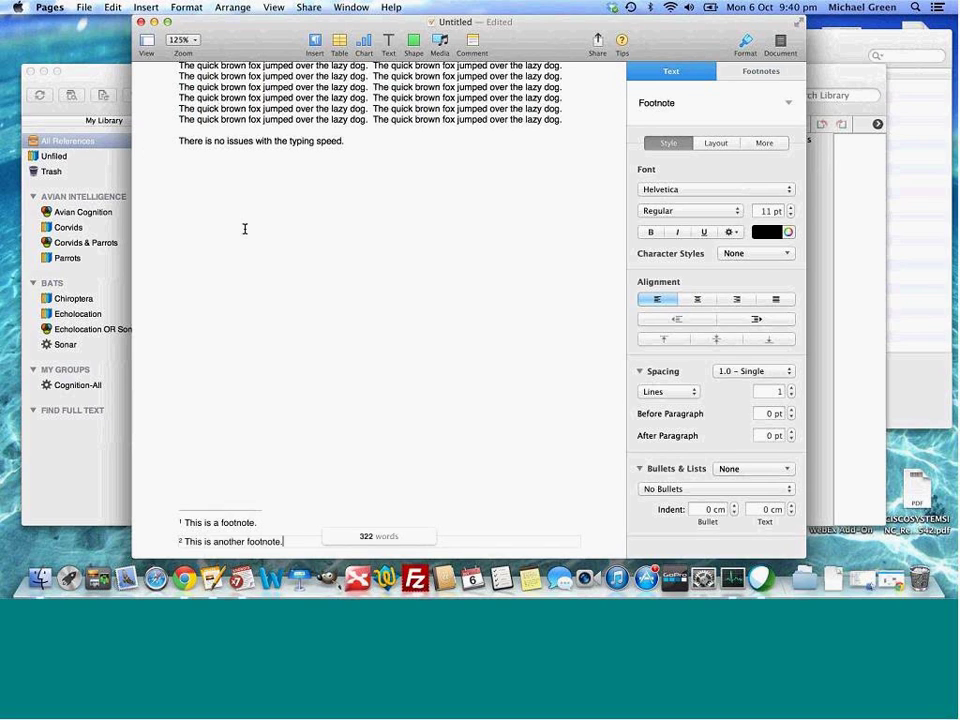
# Add "Still no issues with typing speed." after the final sentence of the body text
pyautogui.scroll(3, 244, 229)
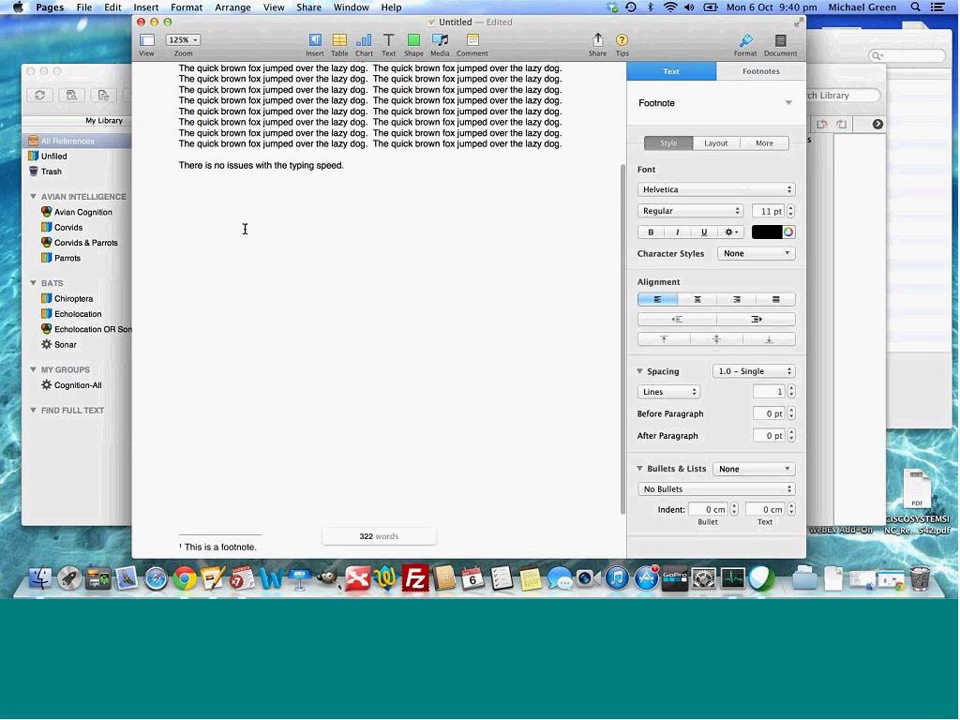
pyautogui.click(399, 222)
pyautogui.write('Still no issues with typing speed.')
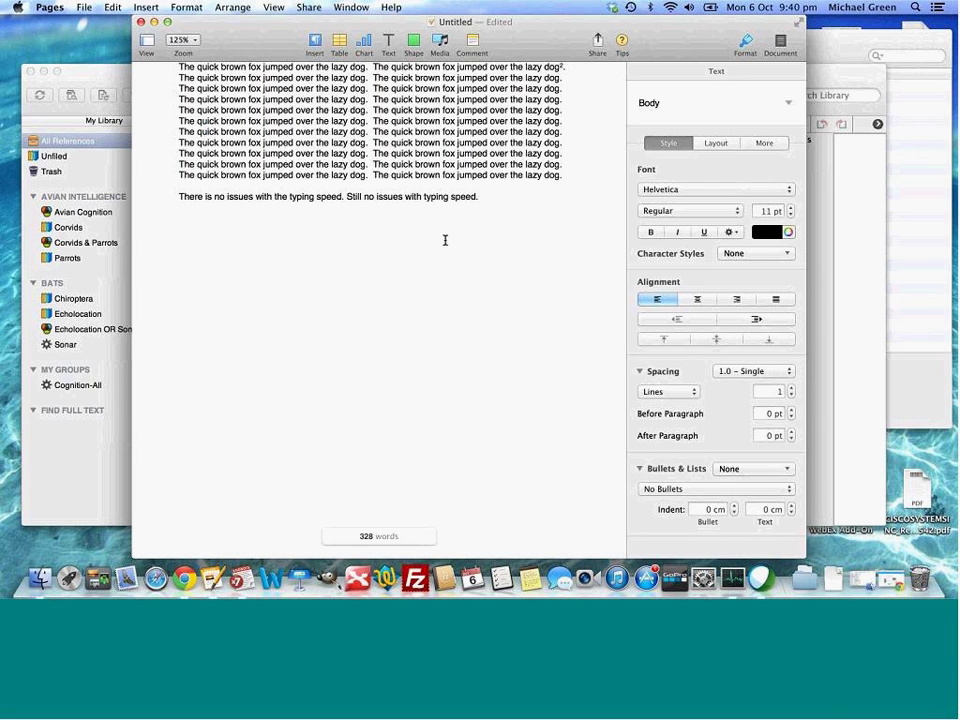
# Insert an empty footnote after the first "dog" in the sixth line of the body text
pyautogui.scroll(3, 445, 241)
pyautogui.scroll(2, 445, 241)
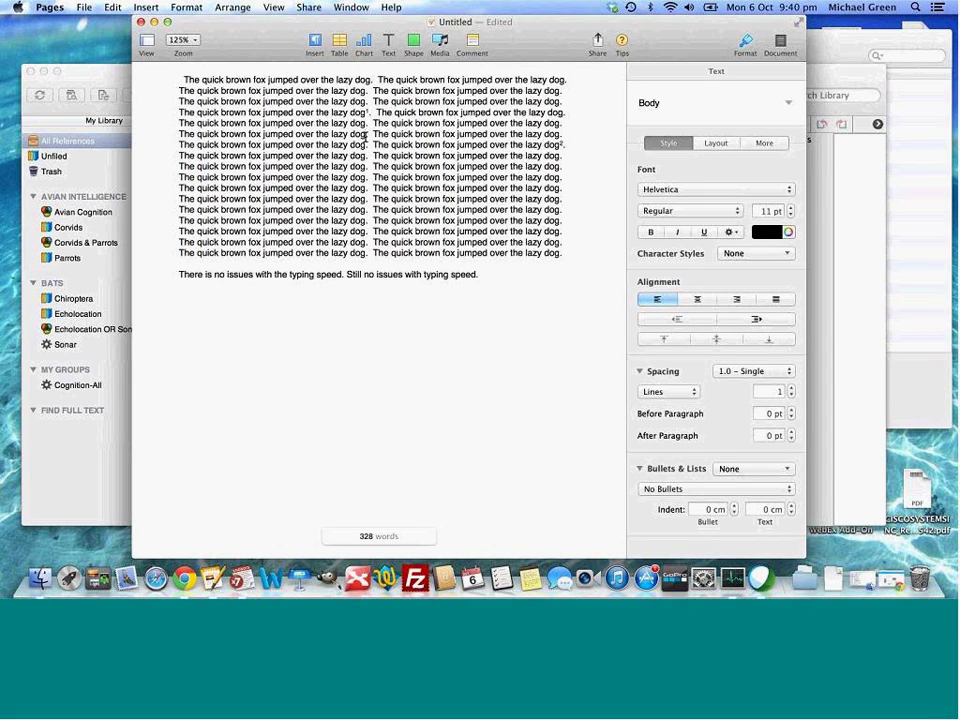
pyautogui.click(146, 7)
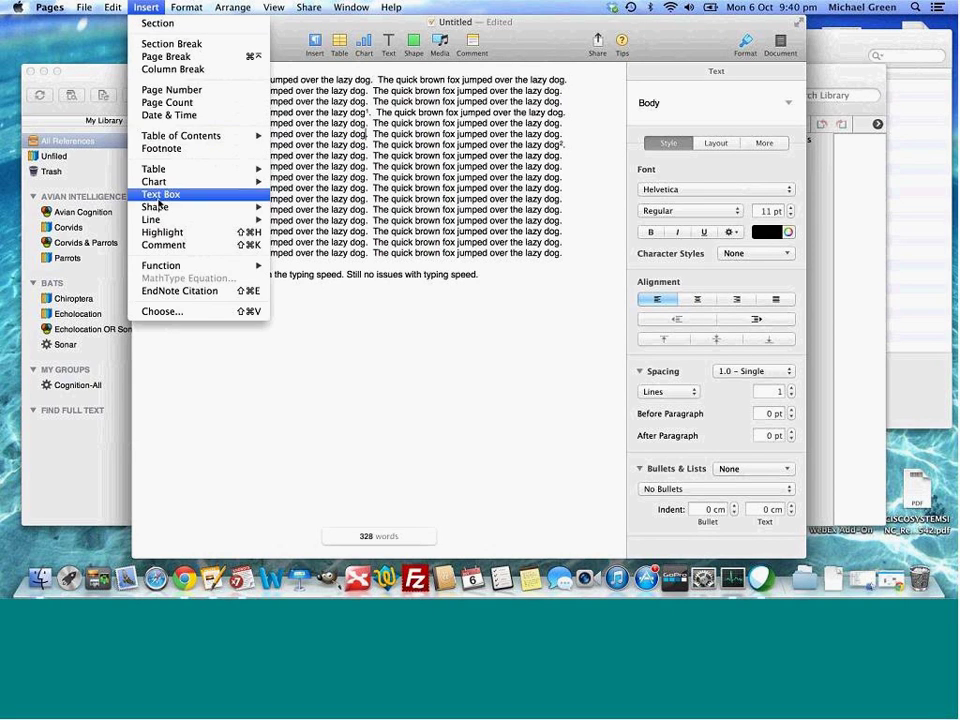
pyautogui.click(163, 149)
pyautogui.scroll(-2, 340, 342)
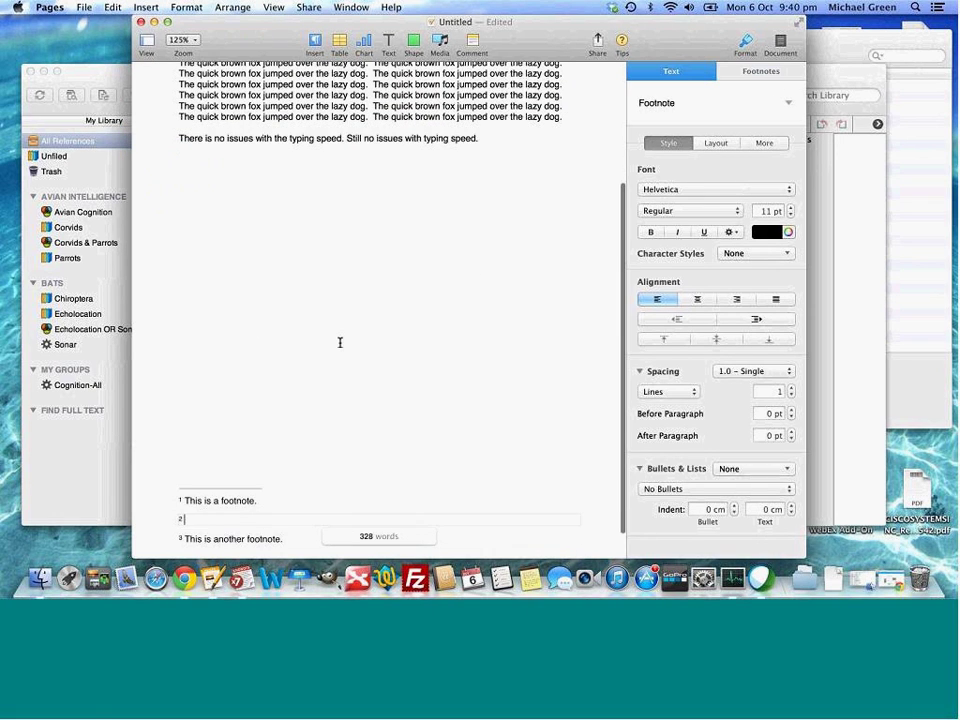
# Fill the empty footnote with the EndNote citation for the 2008 article "Bats use magnetite to detect the earth's magnetic field", found with "holl", citation range 100
pyautogui.click(145, 7)
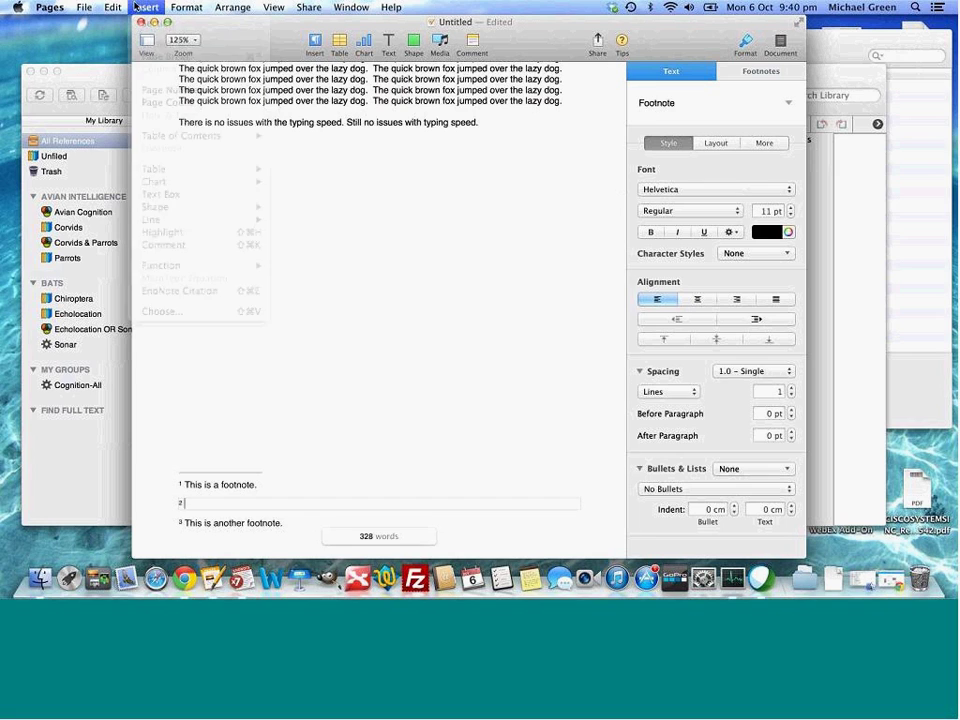
pyautogui.click(140, 6)
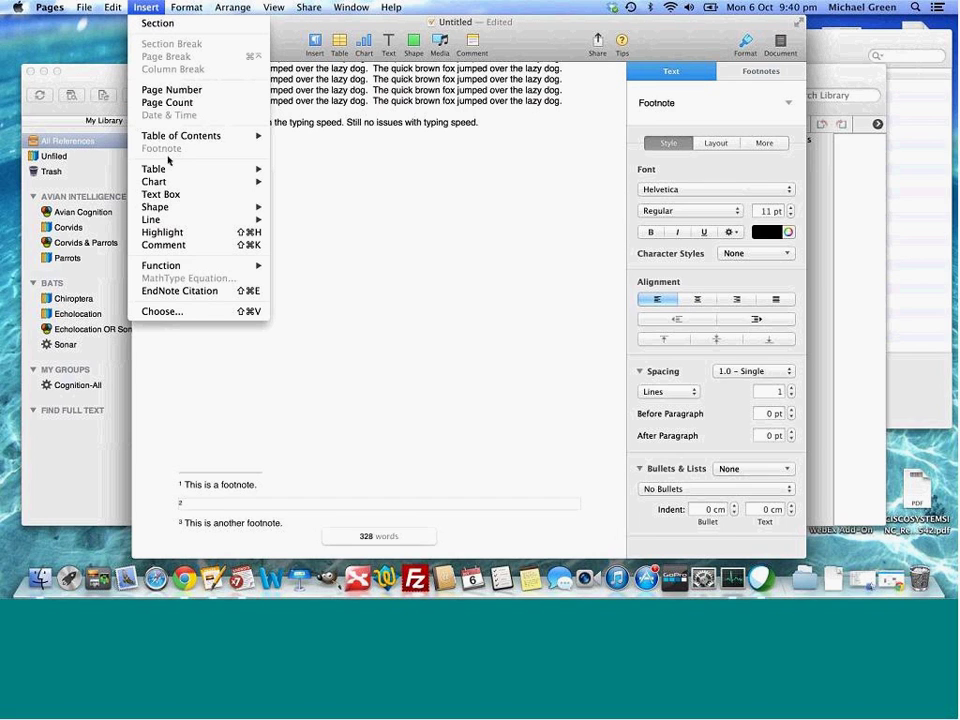
pyautogui.press('f')
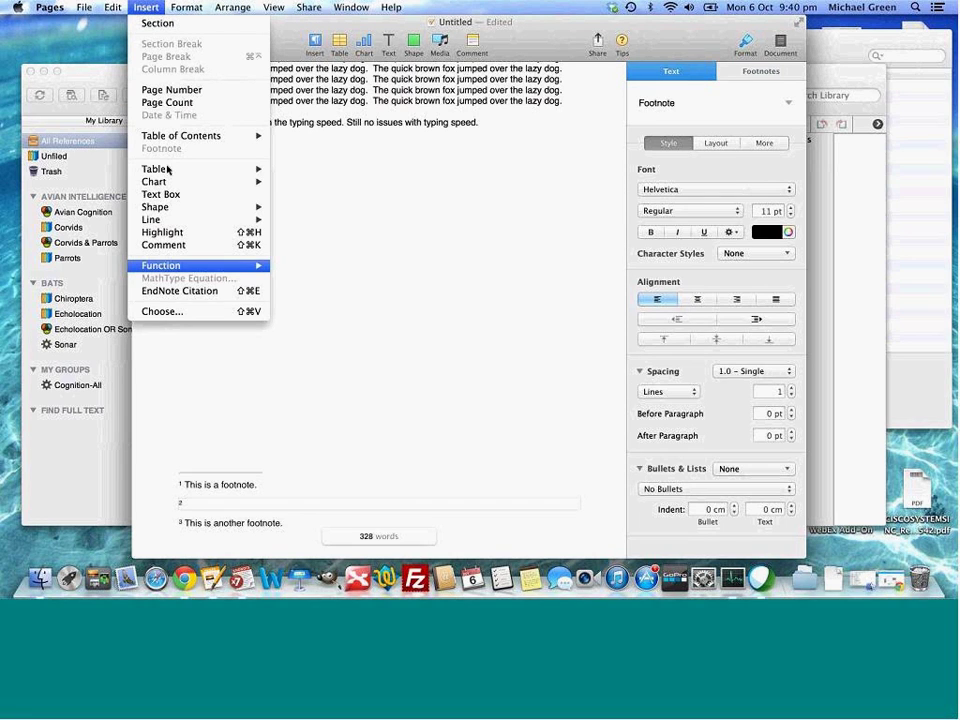
pyautogui.click(167, 291)
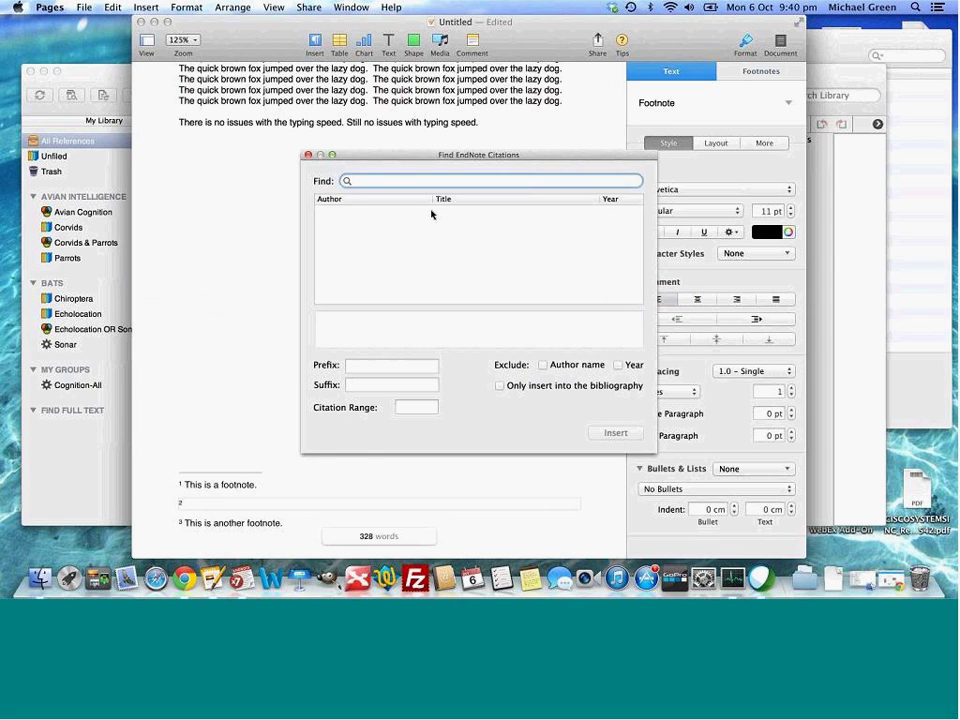
pyautogui.write('holl')
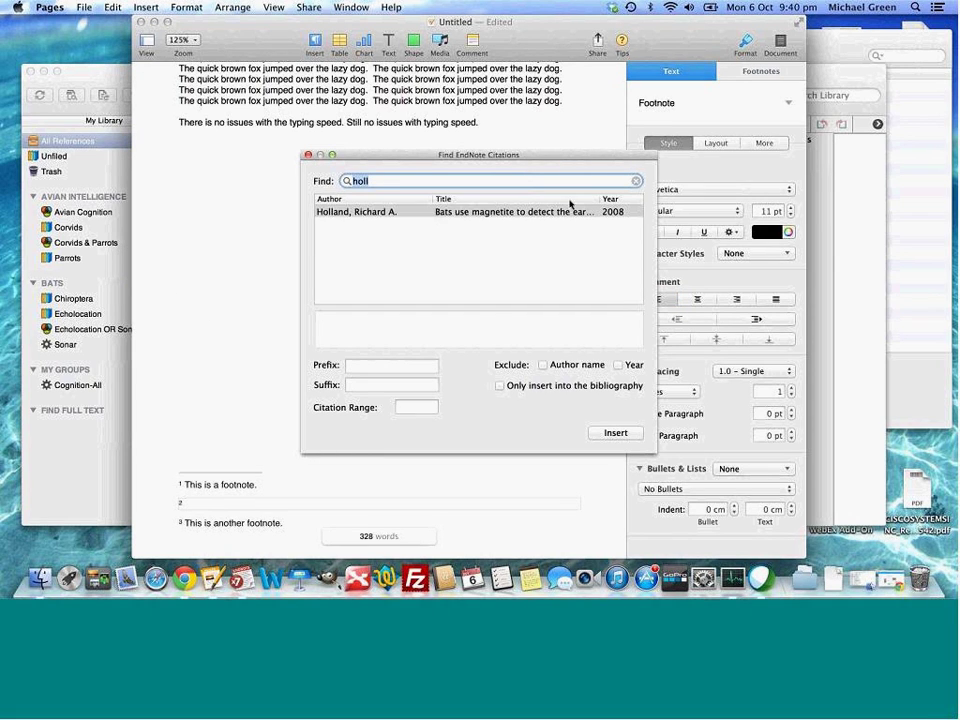
pyautogui.click(495, 212)
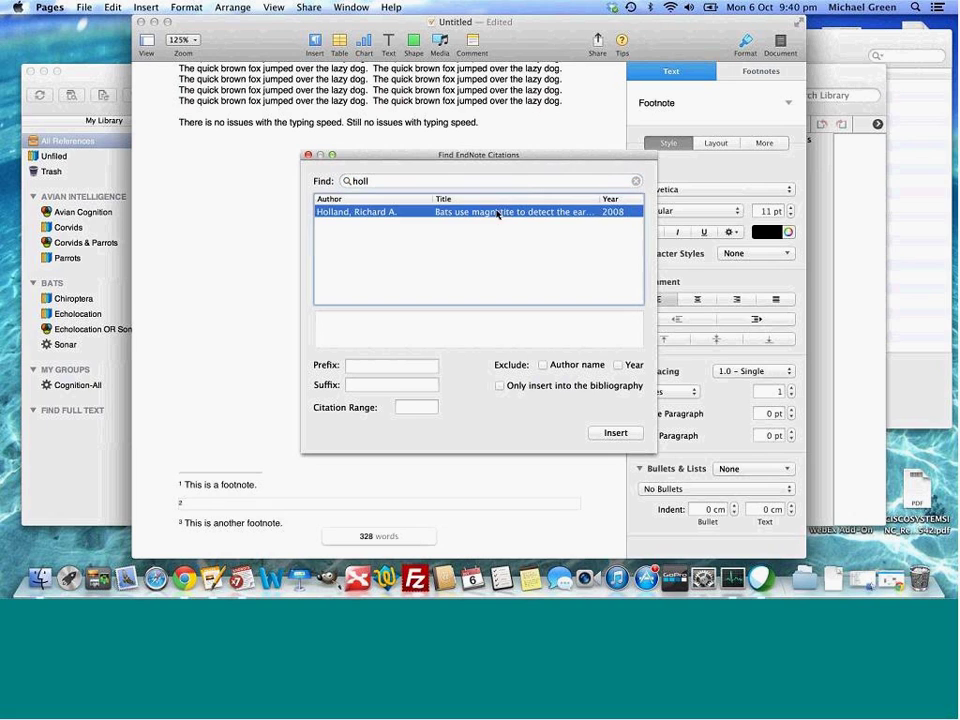
pyautogui.click(420, 406)
pyautogui.write('100')
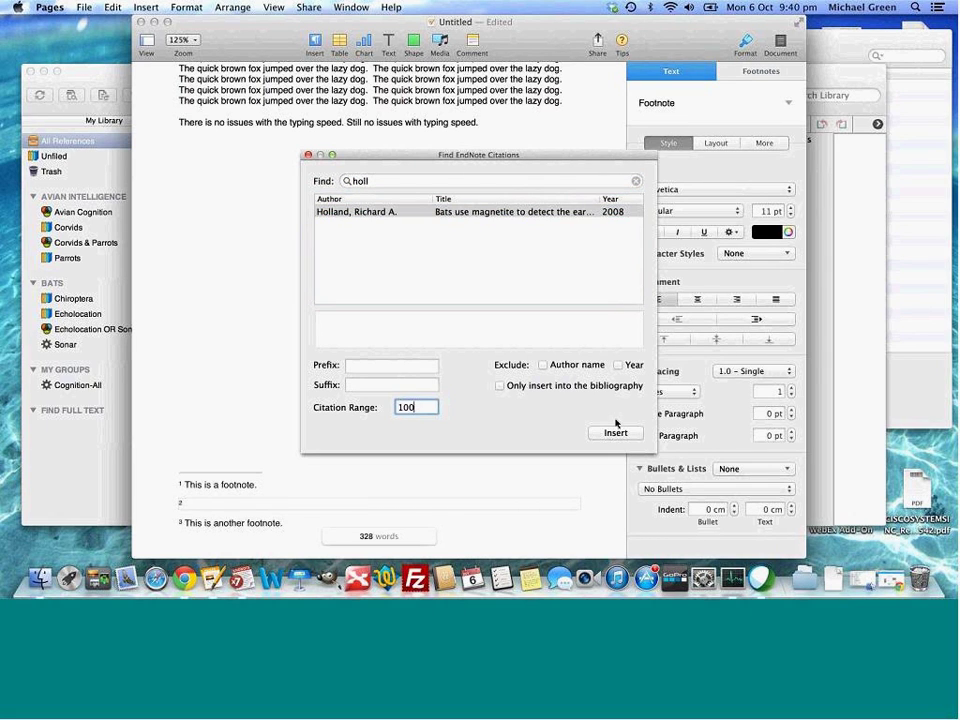
pyautogui.click(616, 435)
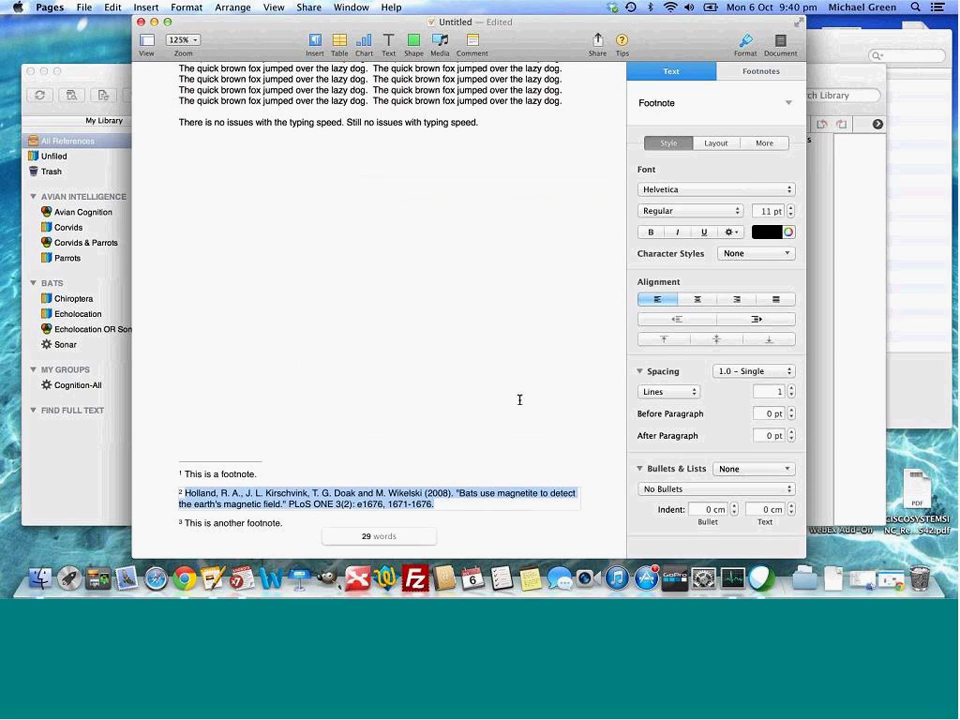
# Insert an empty footnote after the first "dog" in the ninth line of the body text
pyautogui.scroll(3, 478, 373)
pyautogui.click(478, 373)
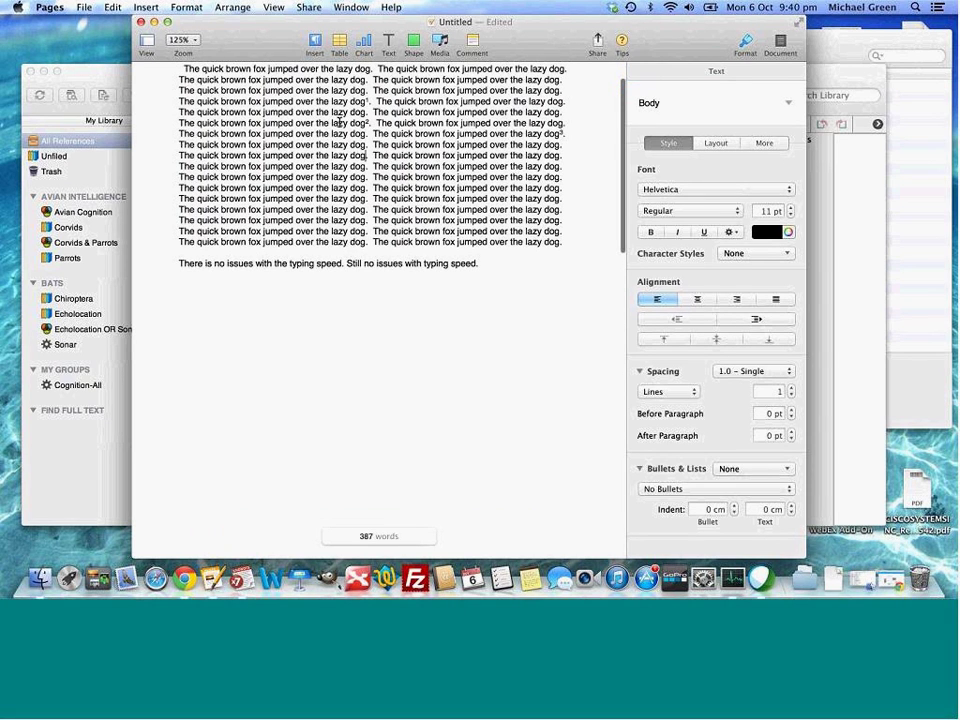
pyautogui.click(146, 7)
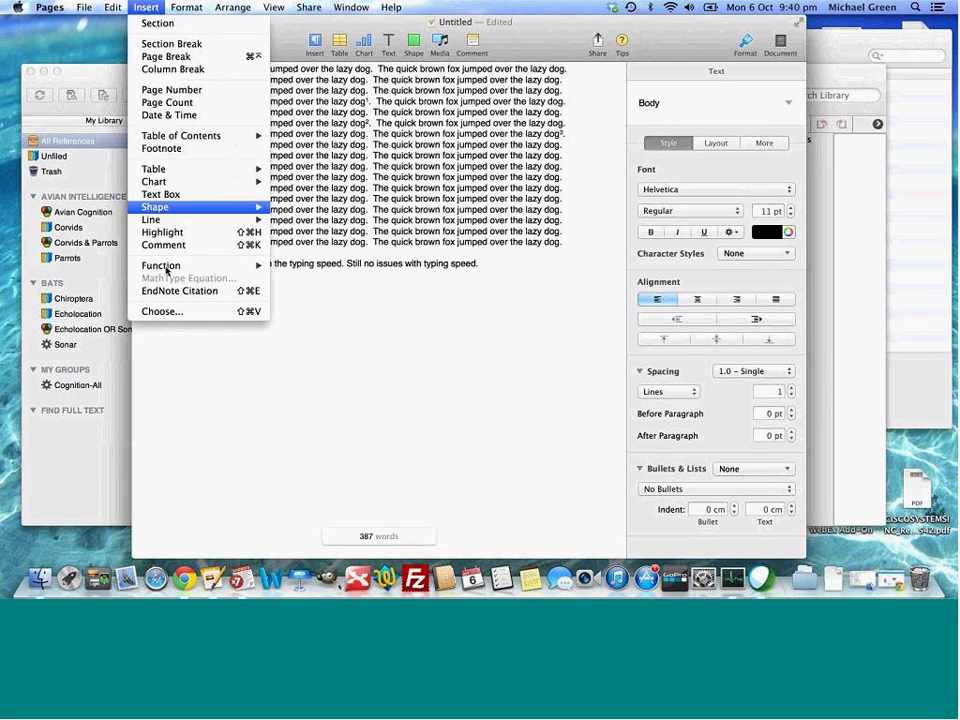
pyautogui.click(169, 148)
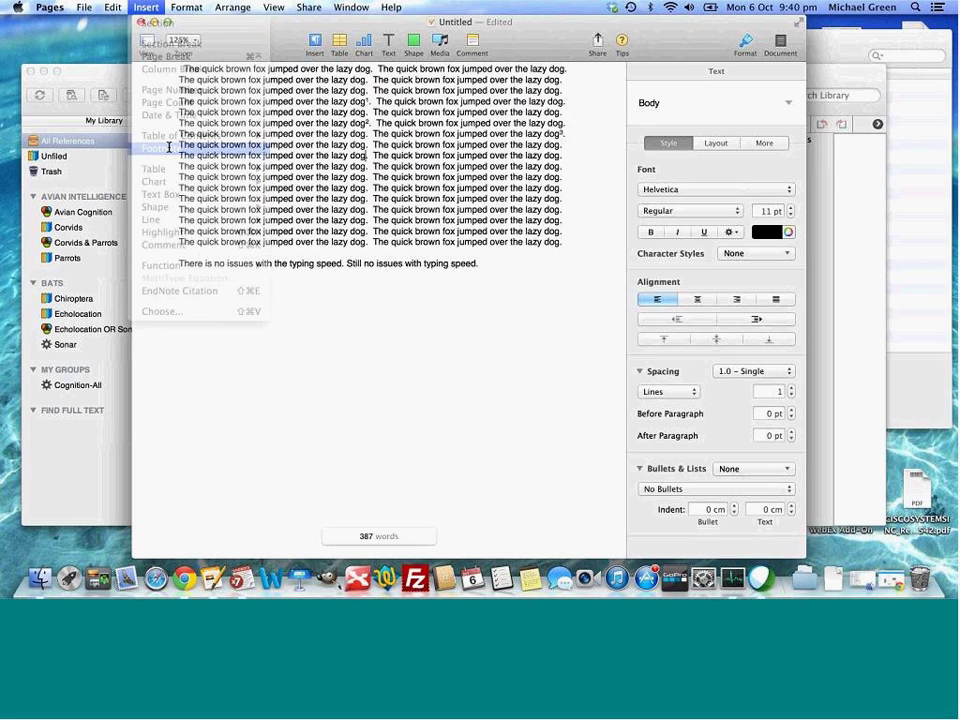
pyautogui.click(105, 81)
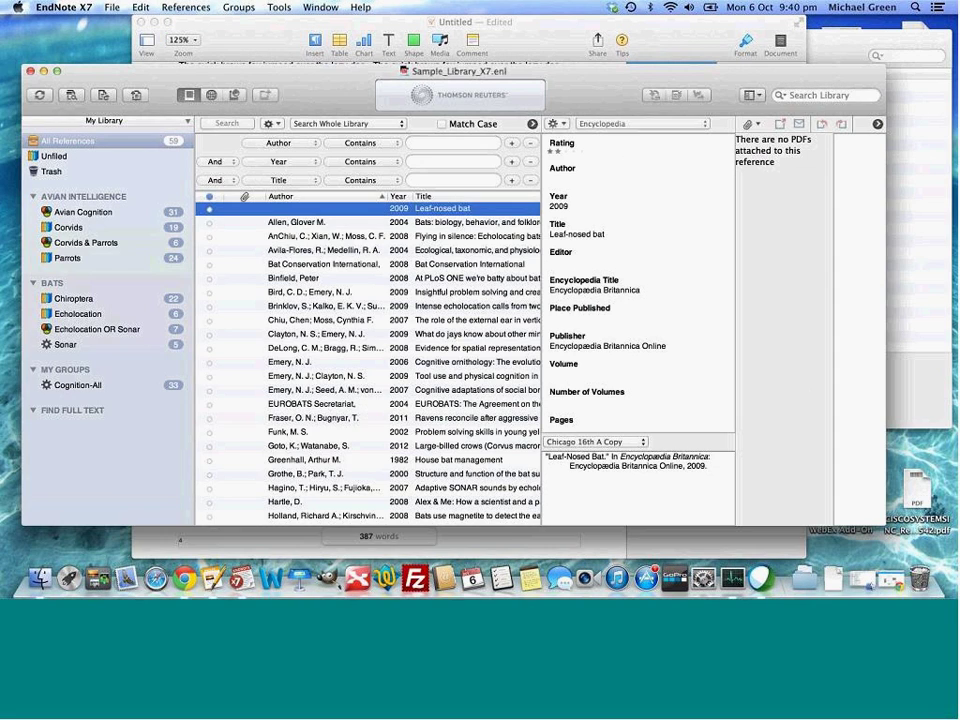
pyautogui.scroll(-3, 370, 360)
pyautogui.click(263, 48)
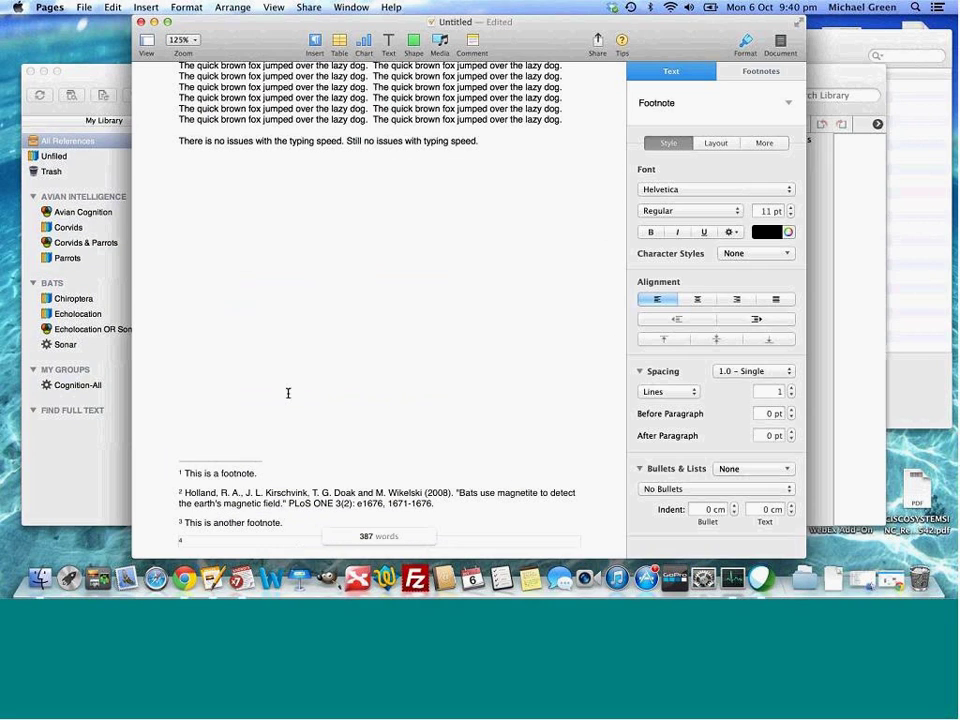
# Find the 2009 reference "What do jays know about other minds" by its first author's surname and insert its EndNote citation into the new footnote, citation range 50
pyautogui.click(147, 7)
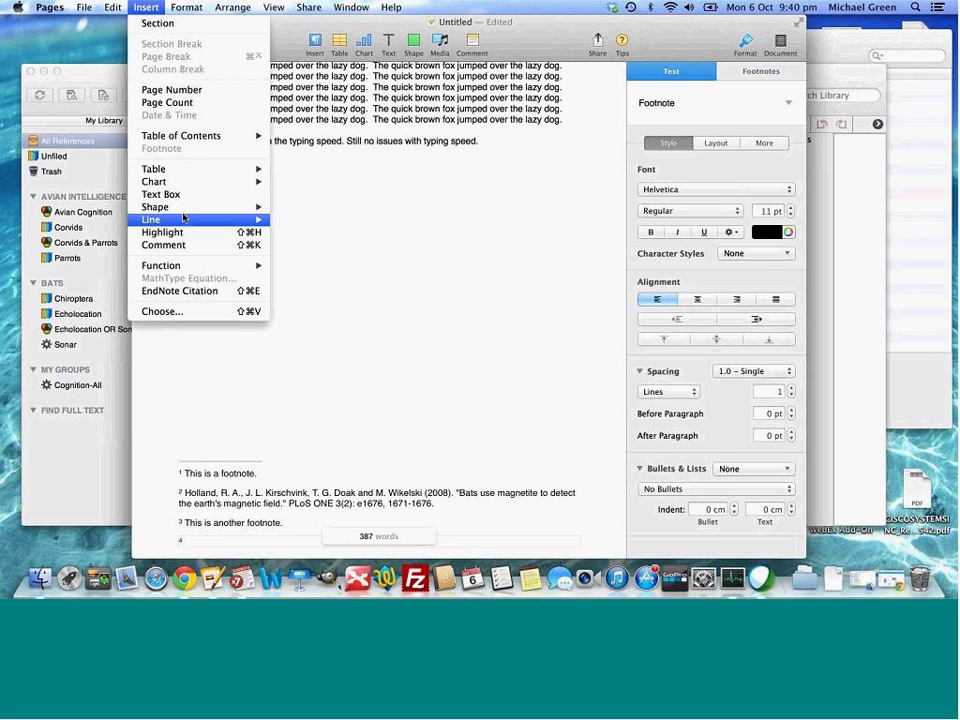
pyautogui.click(177, 291)
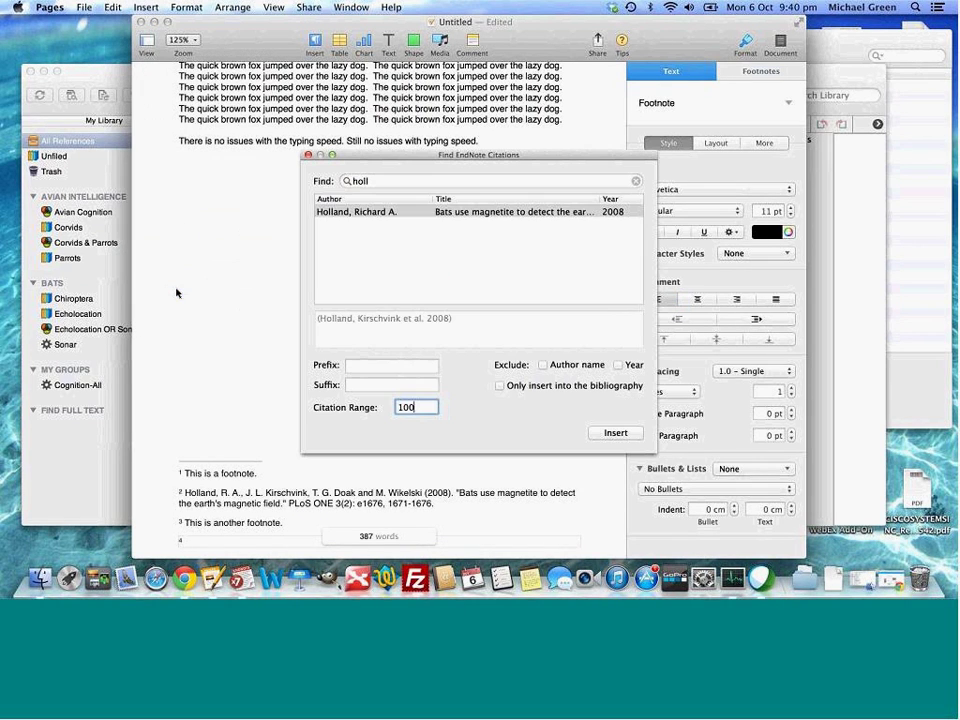
pyautogui.doubleClick(389, 180)
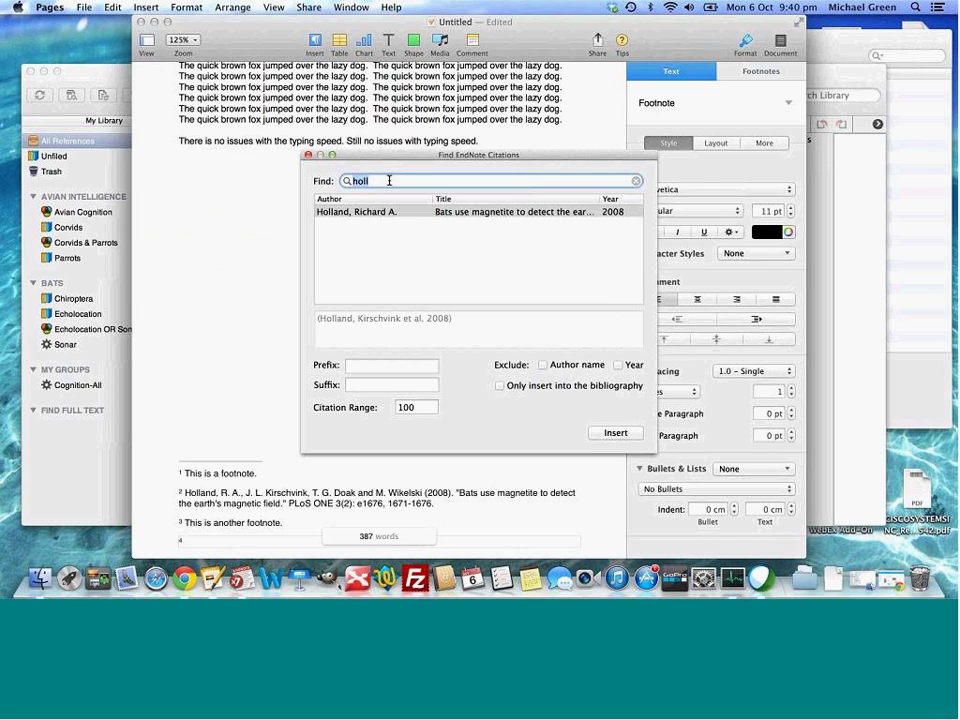
pyautogui.write('clayton')
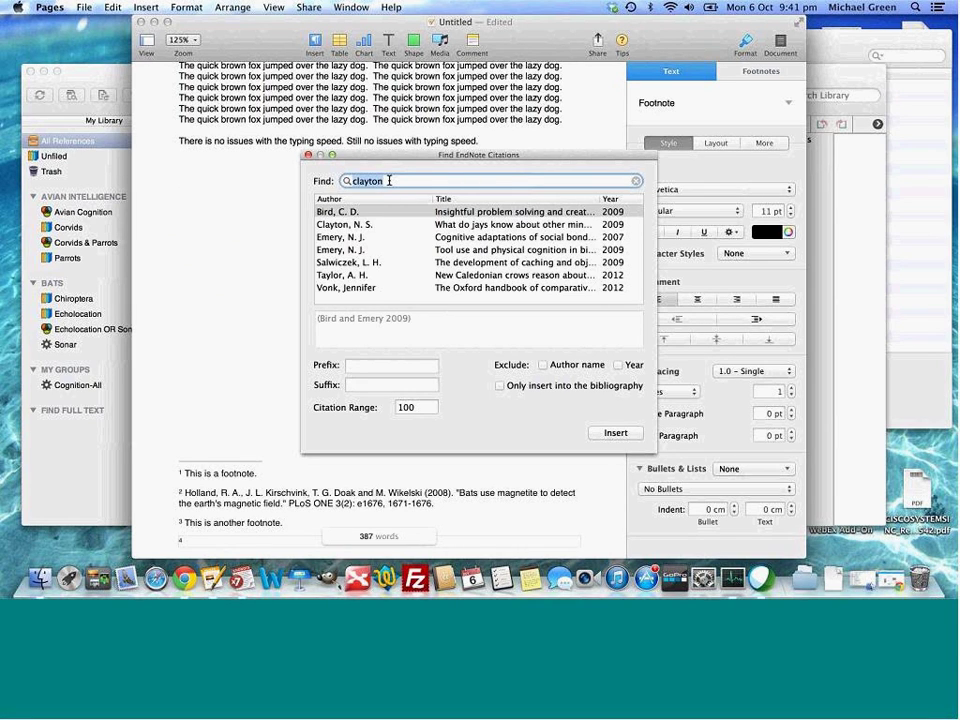
pyautogui.click(405, 224)
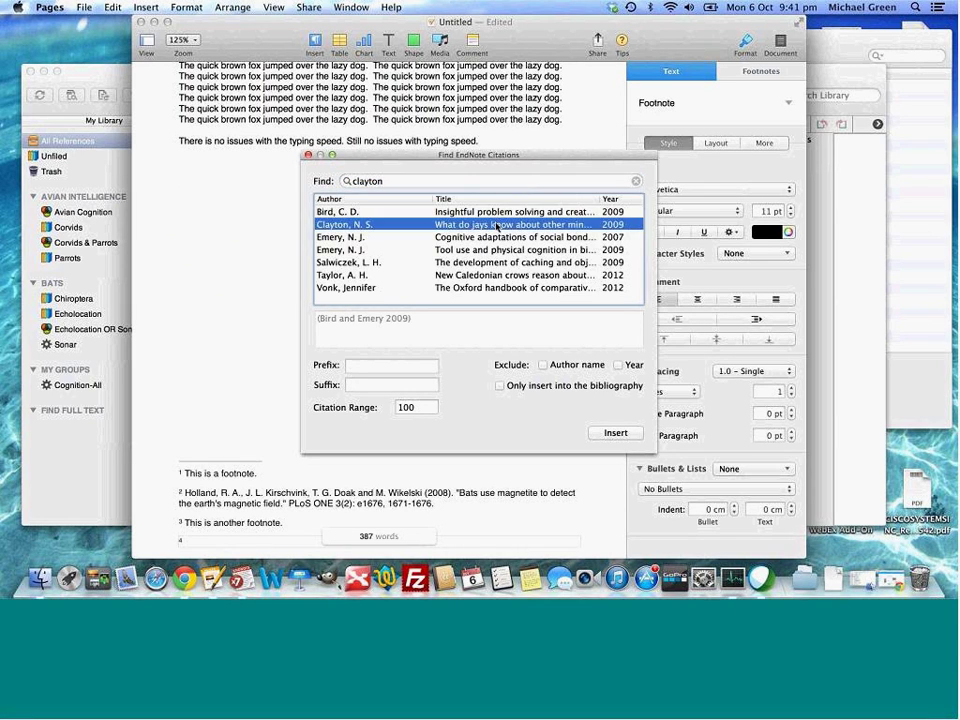
pyautogui.doubleClick(410, 407)
pyautogui.write('50')
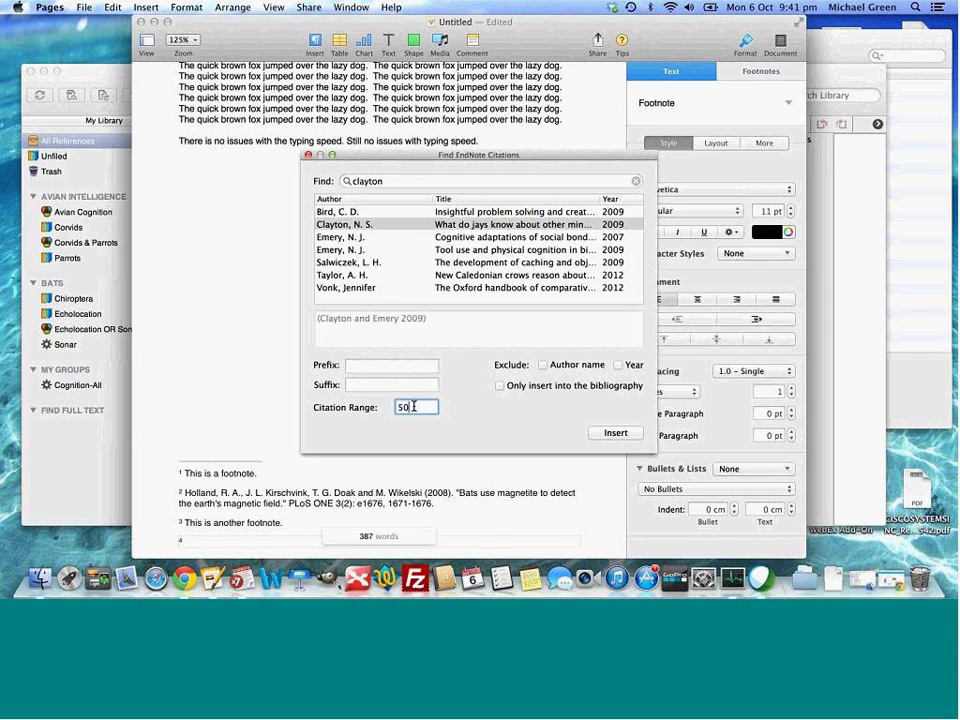
pyautogui.click(615, 432)
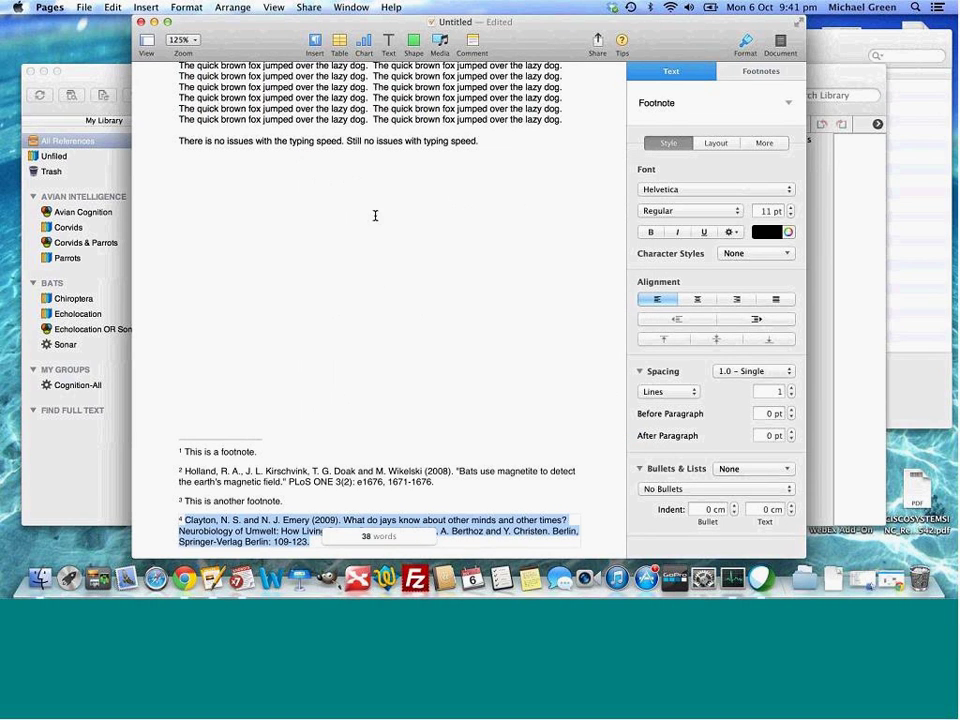
# Insert the 2012 "New Caledonian crows reason about..." EndNote citation directly after the last "dog" in the thirteenth body line, with citation range 10-20
pyautogui.scroll(5, 375, 214)
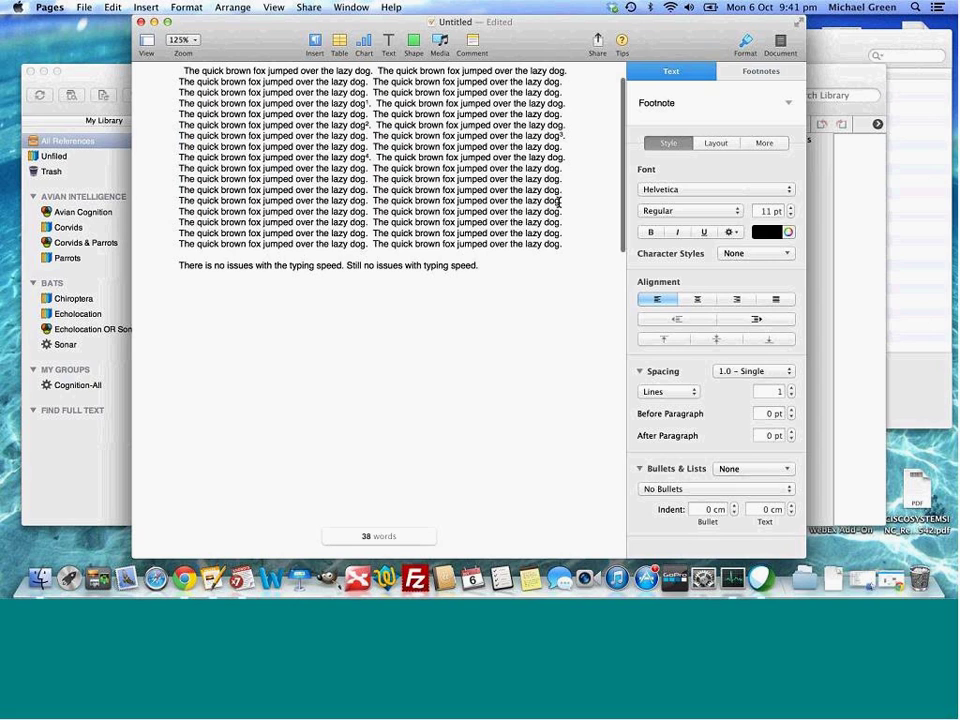
pyautogui.click(558, 202)
pyautogui.click(146, 7)
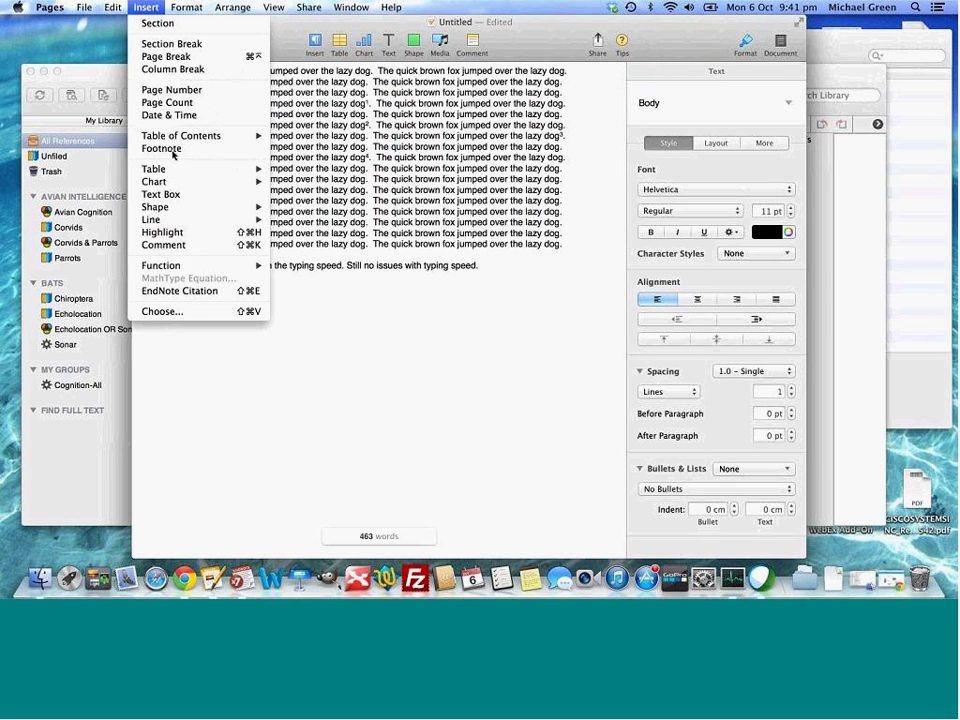
pyautogui.moveTo(188, 272)
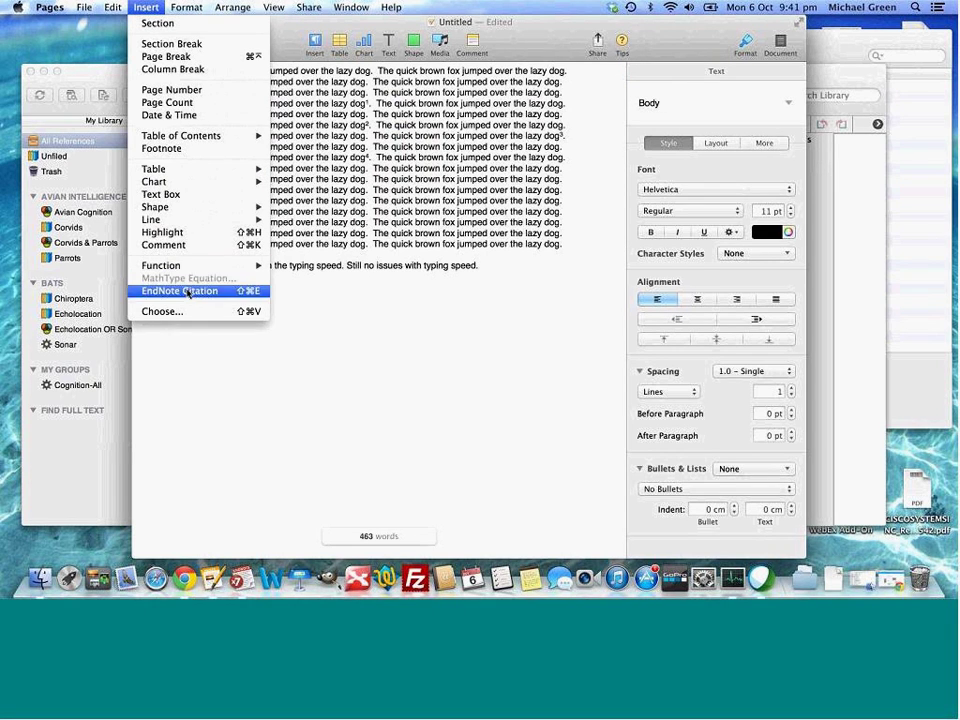
pyautogui.click(188, 291)
pyautogui.click(371, 274)
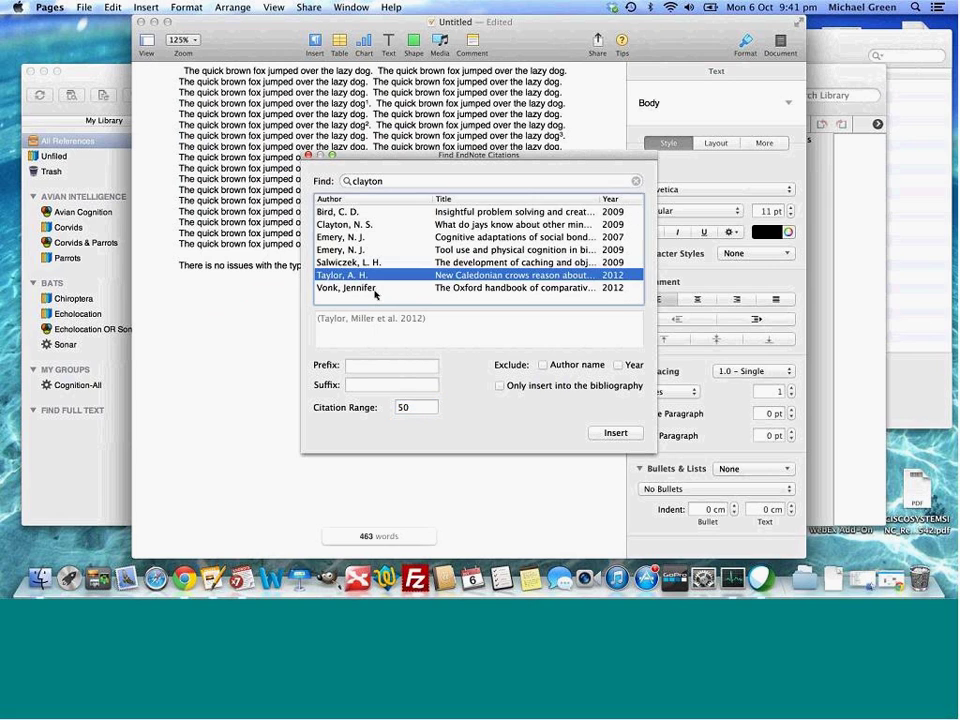
pyautogui.click(413, 407)
pyautogui.write('10-20')
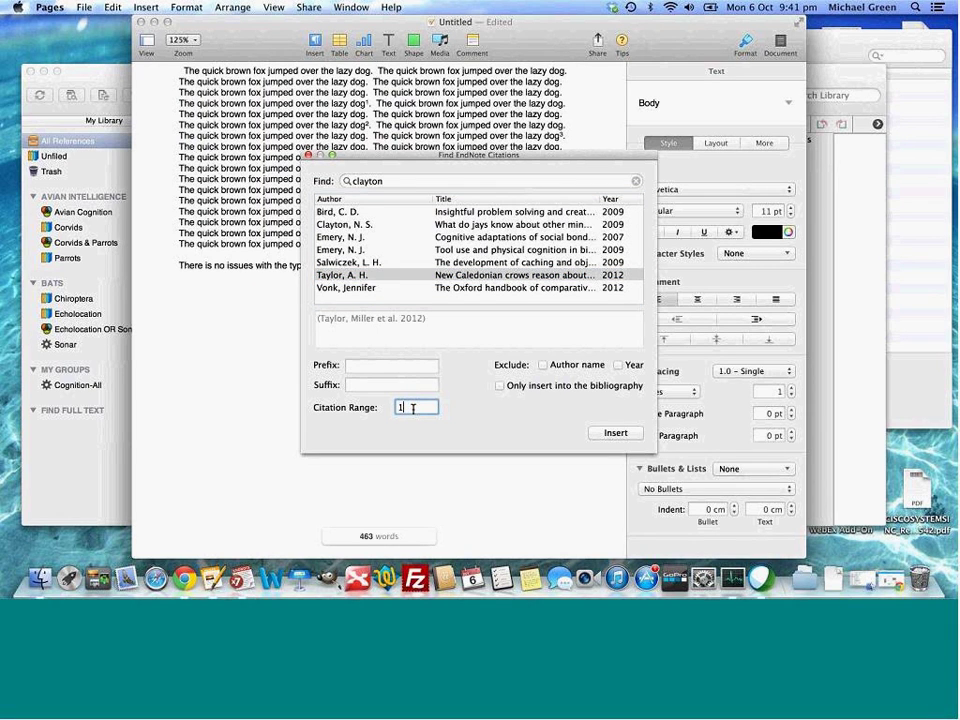
pyautogui.click(613, 432)
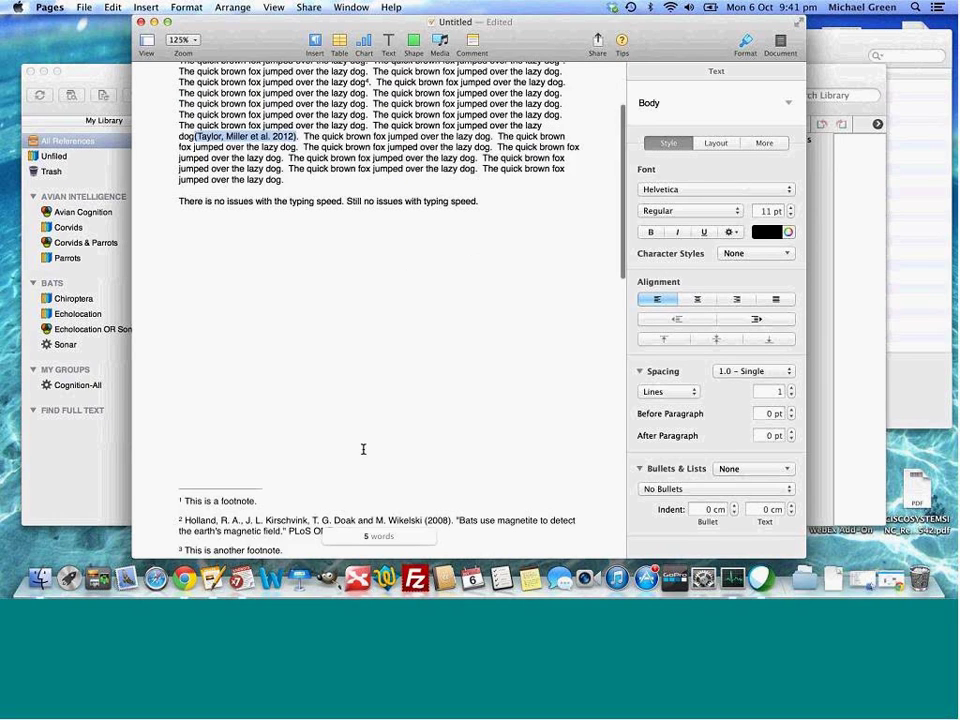
# Extend the closing paragraph with "There is very slight delay when typing. At the moment not much of an issue."
pyautogui.click(520, 222)
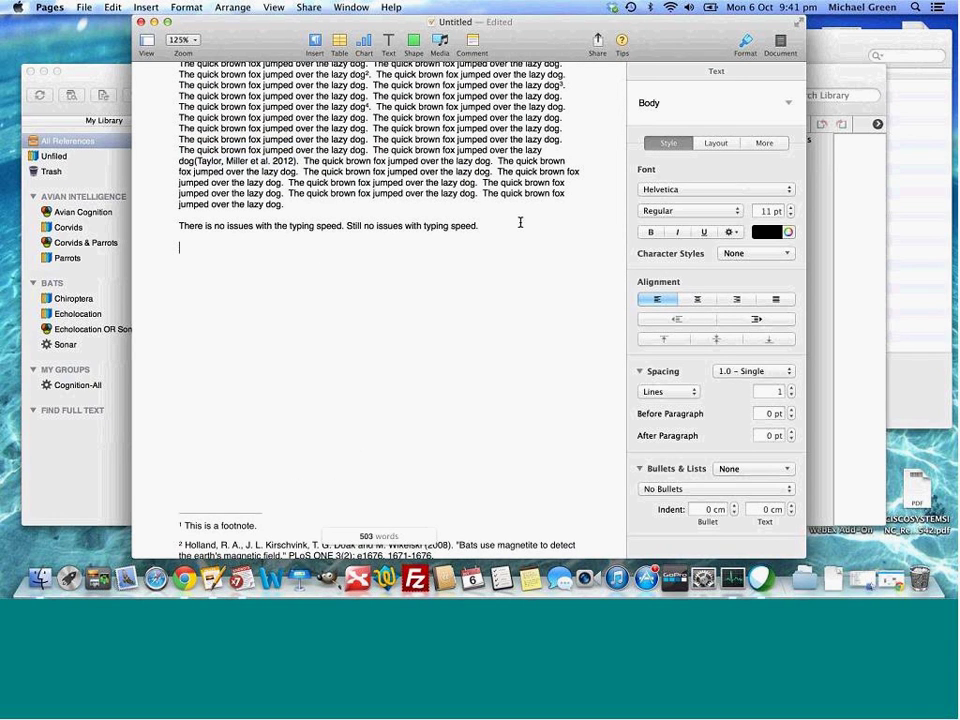
pyautogui.press('Return')
pyautogui.press('Return')
pyautogui.write('There is very slight delay')
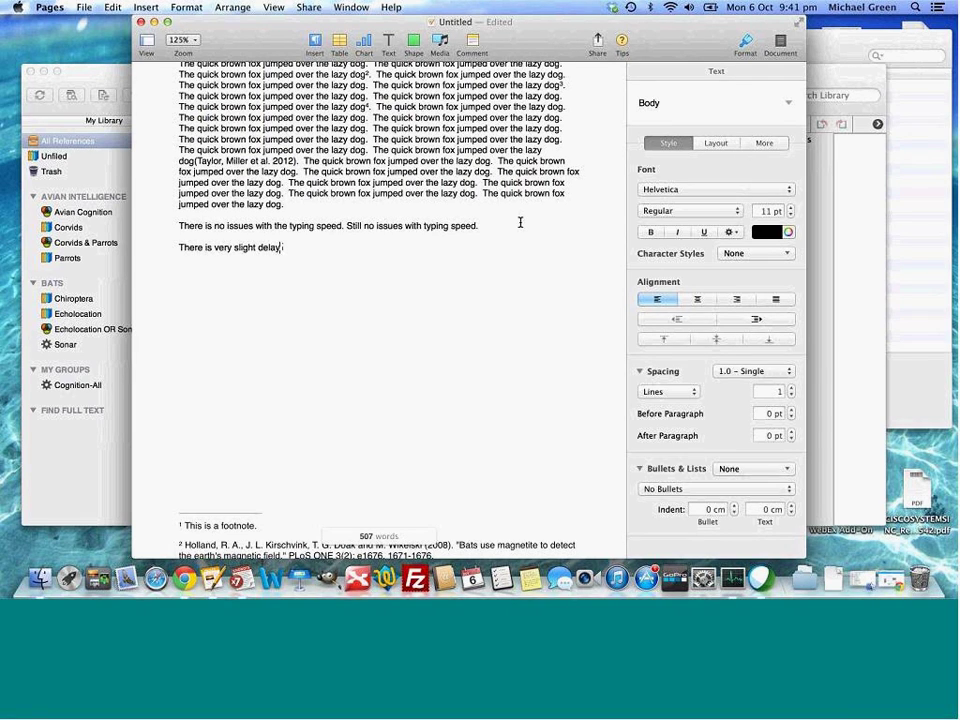
pyautogui.write(' when typing.')
pyautogui.click(177, 246)
pyautogui.press('BackSpace')
pyautogui.press('BackSpace')
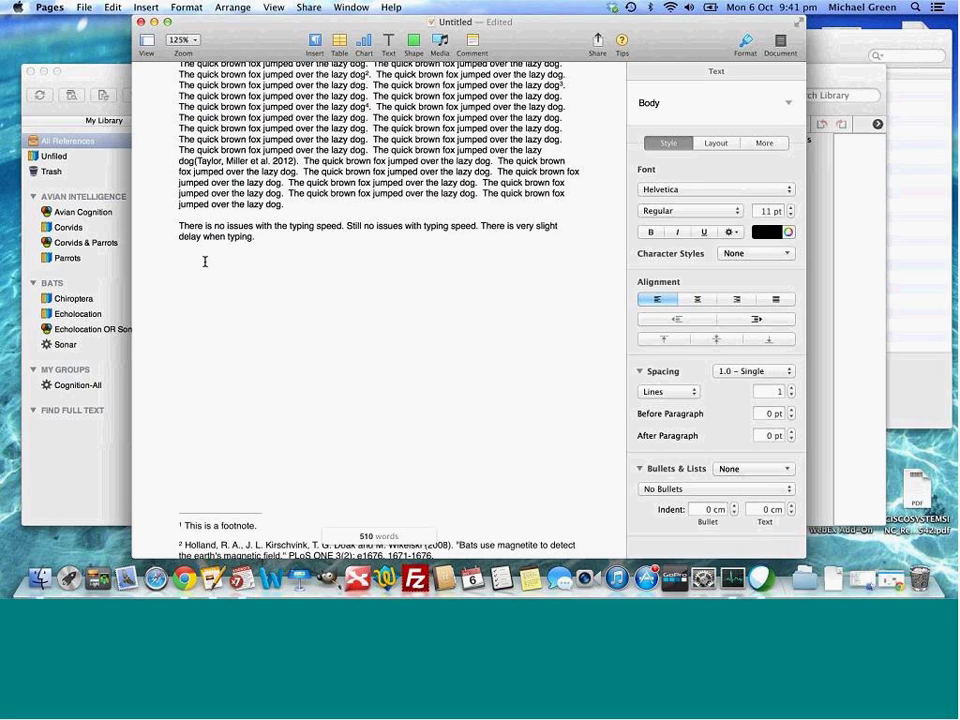
pyautogui.write('At the moment not much of a n issue.')
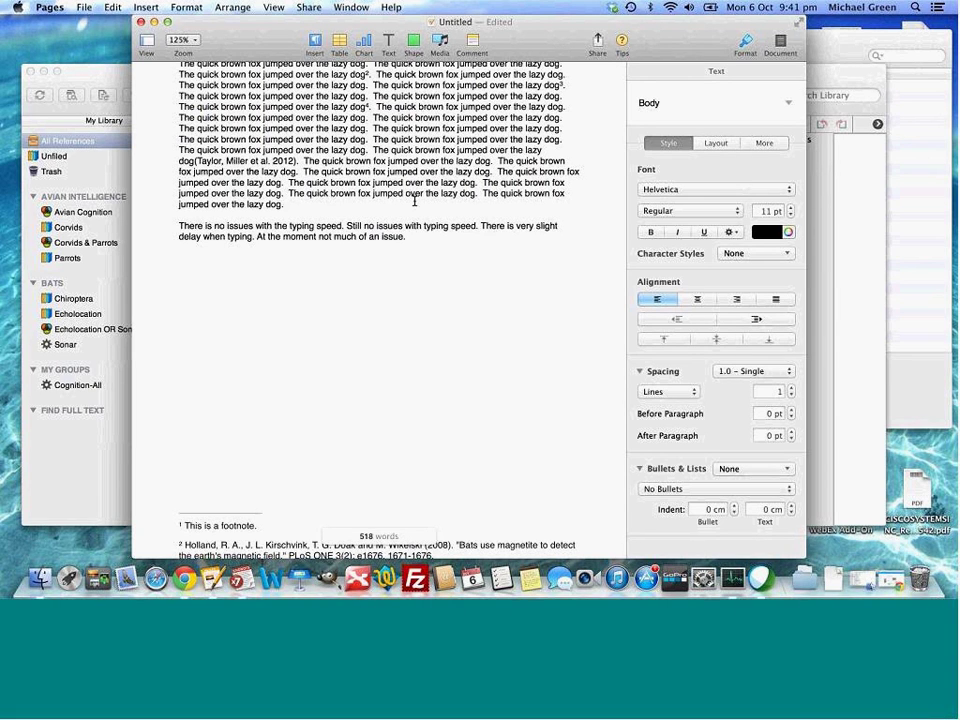
# Remove one leading space from the start of the body, and paste a copy of the entire body text below the closing paragraph
pyautogui.scroll(3, 411, 207)
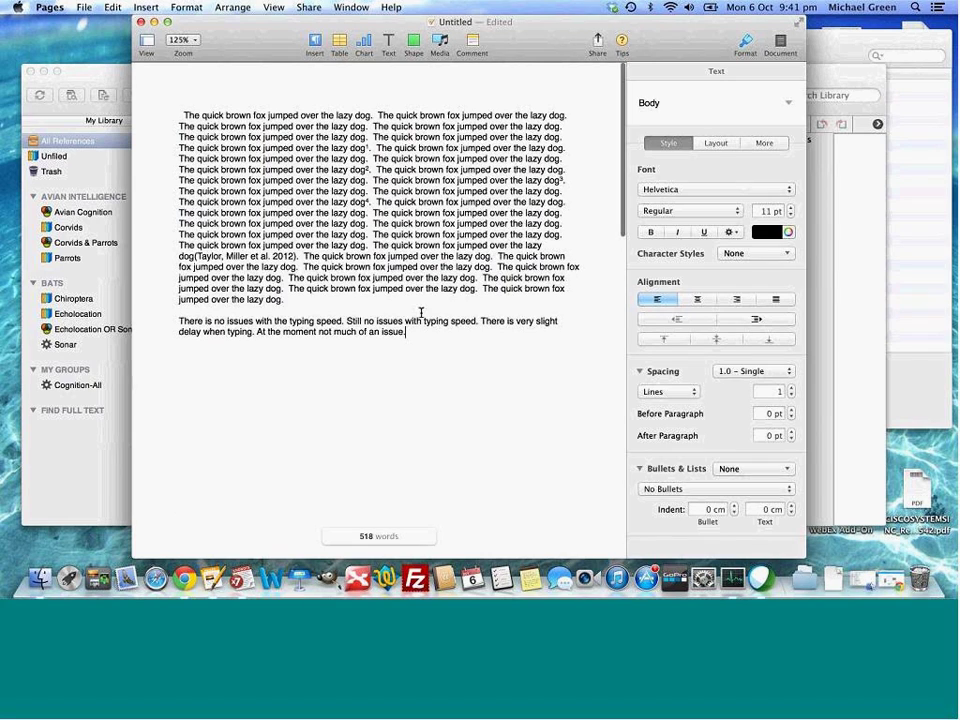
pyautogui.press('super+a')
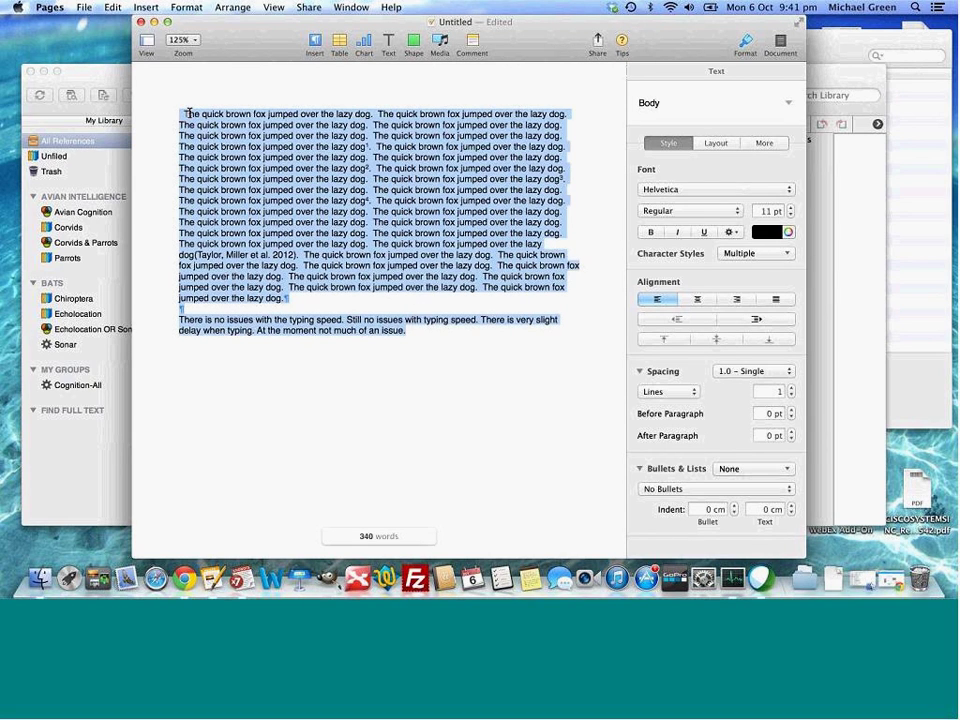
pyautogui.click(187, 114)
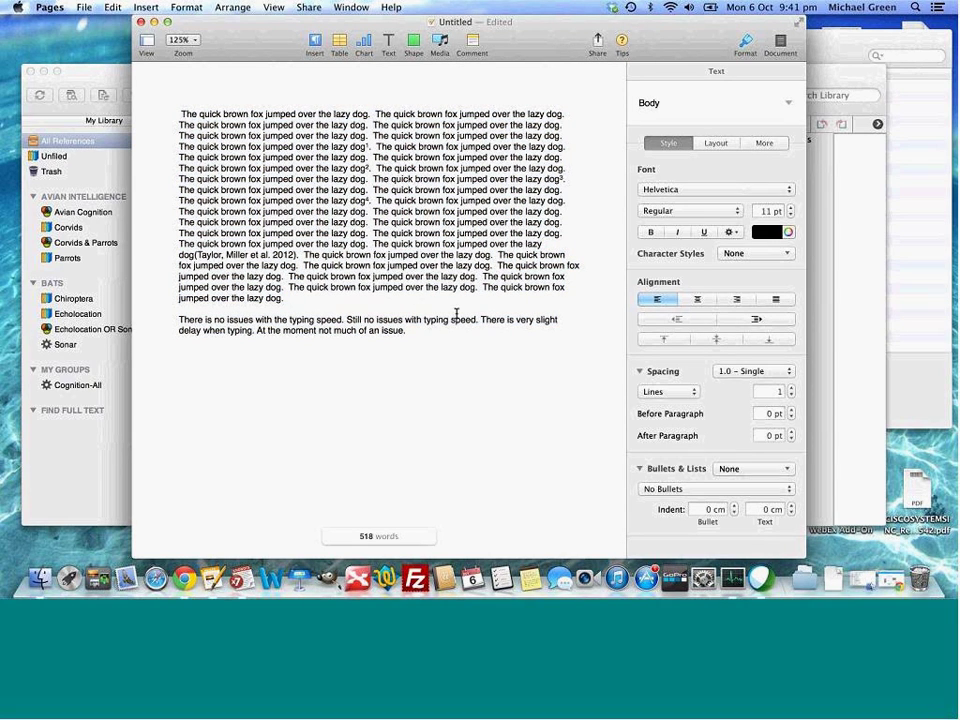
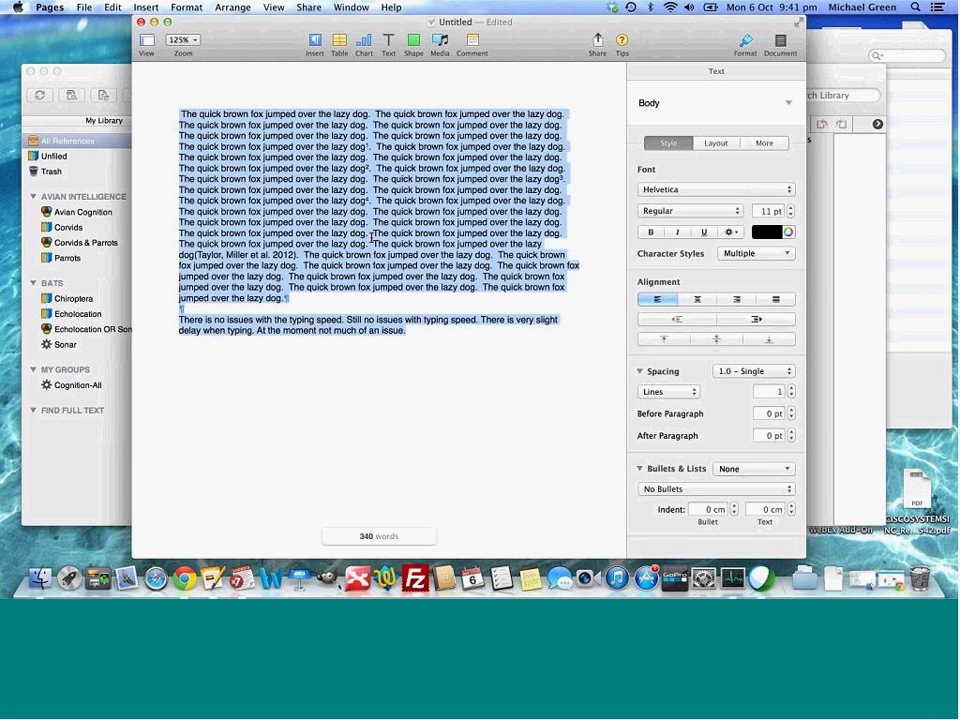
pyautogui.scroll(-3, 456, 281)
pyautogui.click(458, 281)
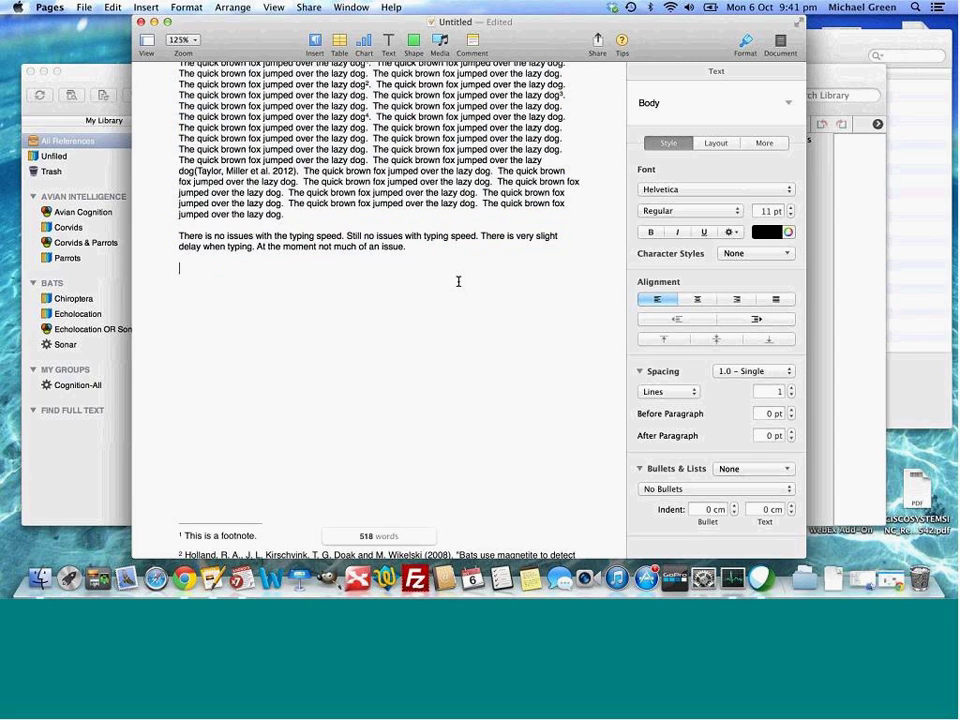
pyautogui.press('Return')
pyautogui.press('super+v')
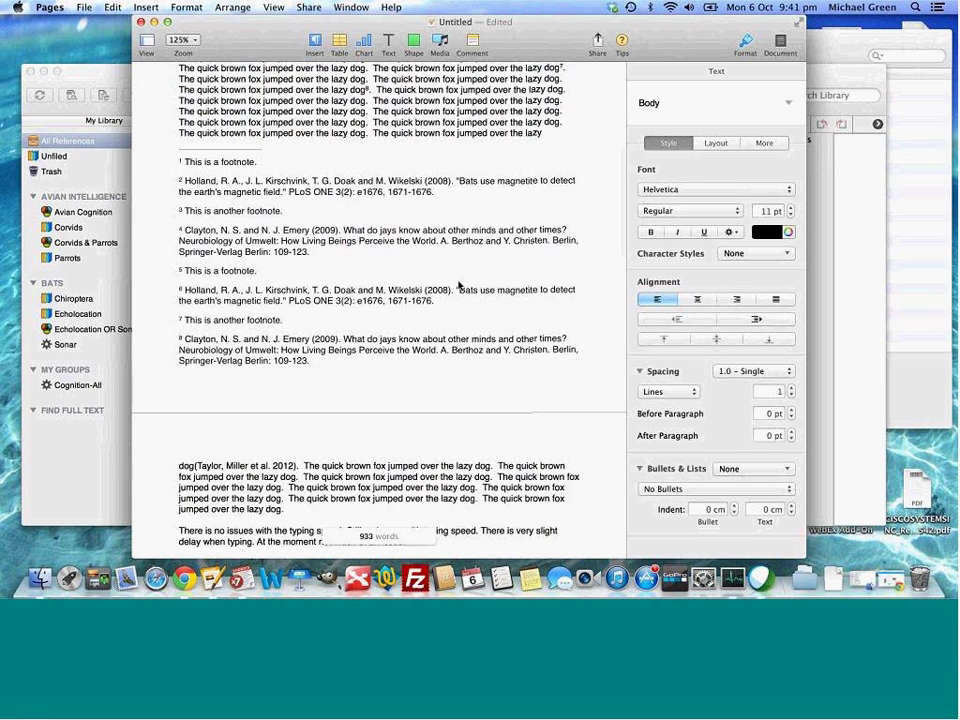
# Paste the copied body text four more times, each below the previous block's closing paragraph after a blank line
pyautogui.scroll(-4, 459, 286)
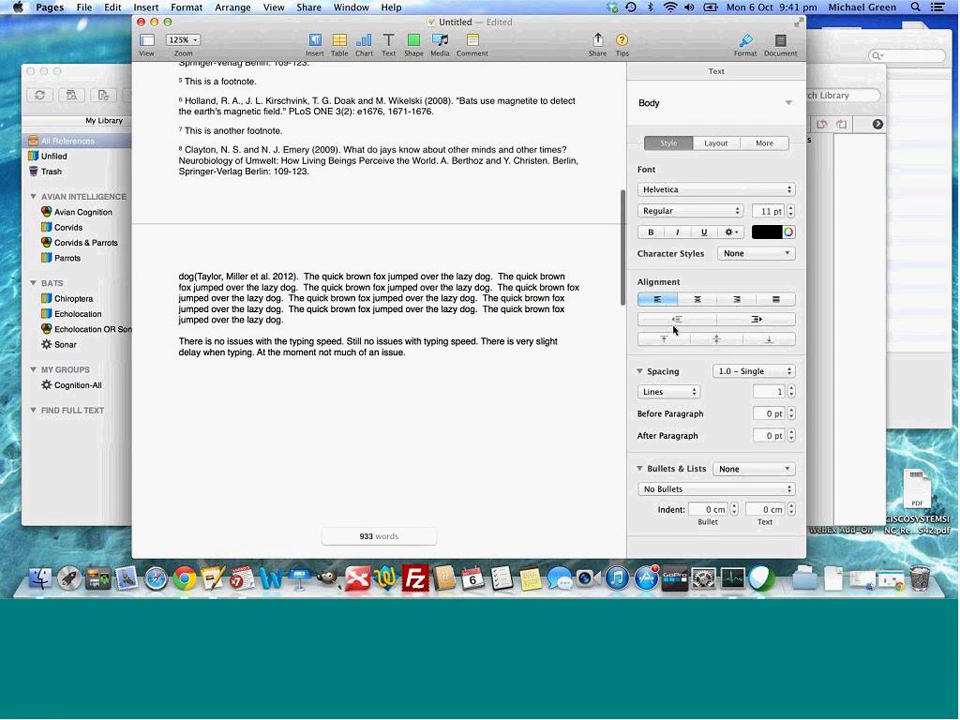
pyautogui.press('super+v')
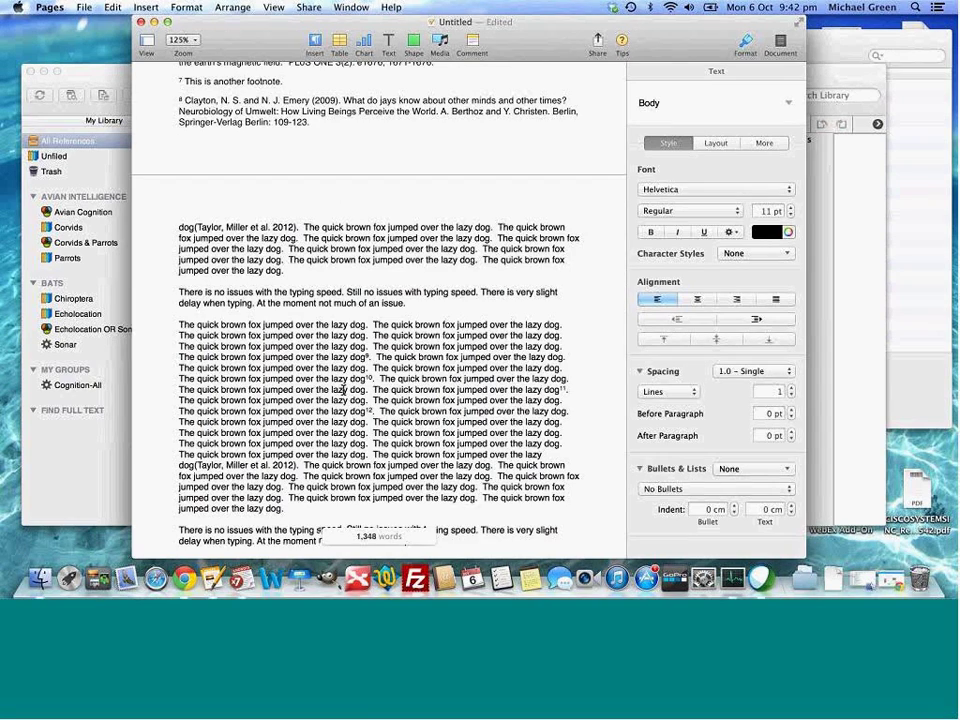
pyautogui.scroll(-6, 343, 390)
pyautogui.press('Return')
pyautogui.press('Return')
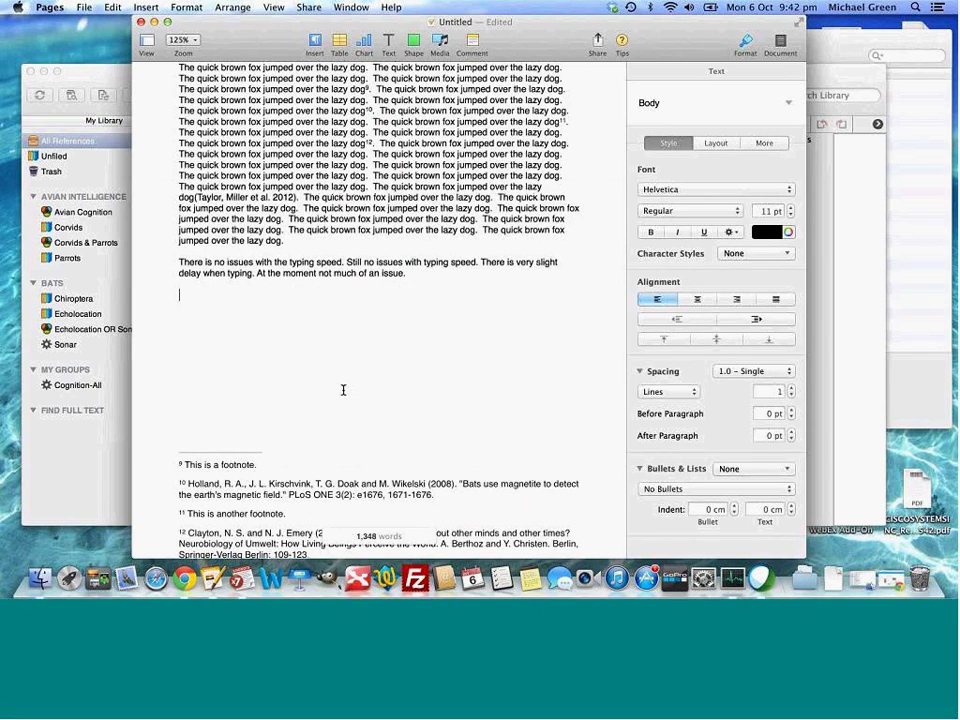
pyautogui.press('super+v')
pyautogui.scroll(-4, 343, 390)
pyautogui.scroll(-4, 343, 390)
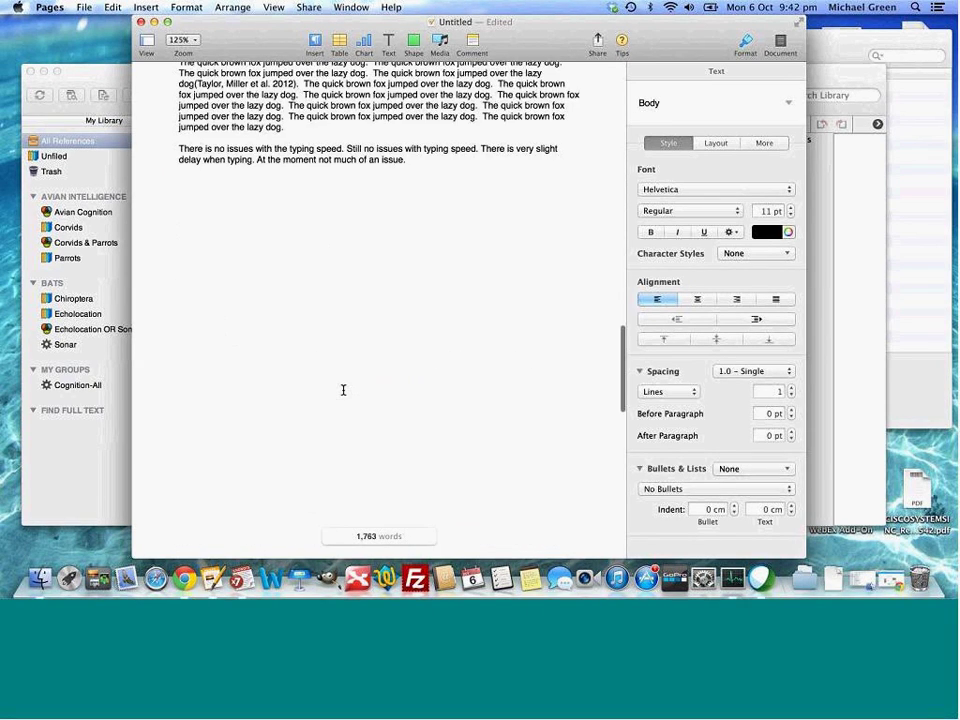
pyautogui.press('Return')
pyautogui.press('Return')
pyautogui.write('The quick brown fox jumped over the lazy dog.  The quick brown fox jumped over the lazy dog. The quick brown fox jumped over the lazy dog.  The quick brown fox jumped over the lazy dog. The quick brown fox jumped over the lazy dog.  The quick brown fox jumped over the lazy dog. The quick brown fox jumped over the lazy dog17.  The quick brown fox jumped over the lazy dog. The quick brown fox jumped over the lazy dog.  The quick brown fox jumped over the lazy dog. The quick brown fox jumped over the lazy dog18.  The quick brown fox jumped over the lazy dog. The quick brown fox jumped over the lazy dog.  The quick brown fox jumped over the lazy dog19. The quick brown fox jumped over the lazy dog.  The quick brown fox jumped over the lazy dog. The quick brown fox jumped over the lazy dog20.  The quick brown fox jumped over the lazy dog. The quick brown fox jumped over the lazy dog.  The quick brown fox jumped over the lazy dog. The quick brown fox jumped over the lazy dog.  The quick brown fox jumped over the lazy dog. The quick brown fox jumped over the lazy dog.  The quick brown fox jumped over the lazy dog. The quick brown fox jumped over the lazy dog.  The quick brown fox jumped over the lazy dog. The quick brown fox jumped over the lazy dog.  The quick brown fox jumped over the lazy dog(Taylor, Miller et al. 2012).  The quick brown fox jumped over the lazy dog.  The quick brown fox jumped over the lazy dog.  The quick brown fox jumped over the lazy dog.  The quick brown fox jumped over the lazy dog.  The quick brown fox jumped over the lazy dog.  The quick brown fox jumped over the lazy dog.  The quick brown fox jumped over the lazy dog.  The quick brown fox jumped over the lazy dog.  There is no issues with the typing speed. Still no issues with typing speed. There is very slight delay when typing. At the moment not much of an issue.')
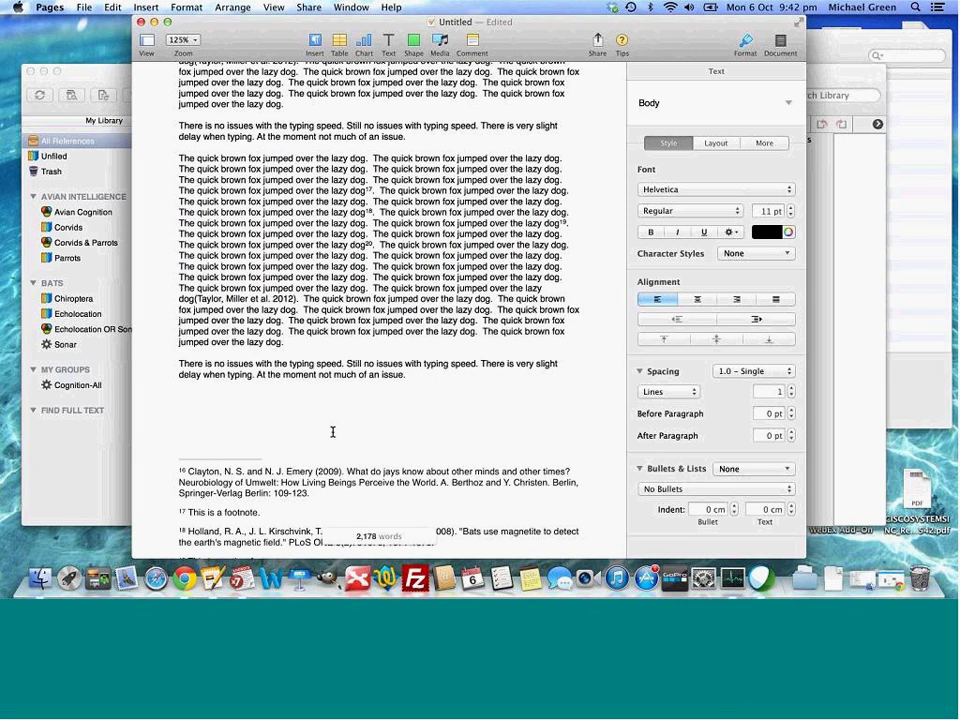
pyautogui.scroll(-10, 333, 432)
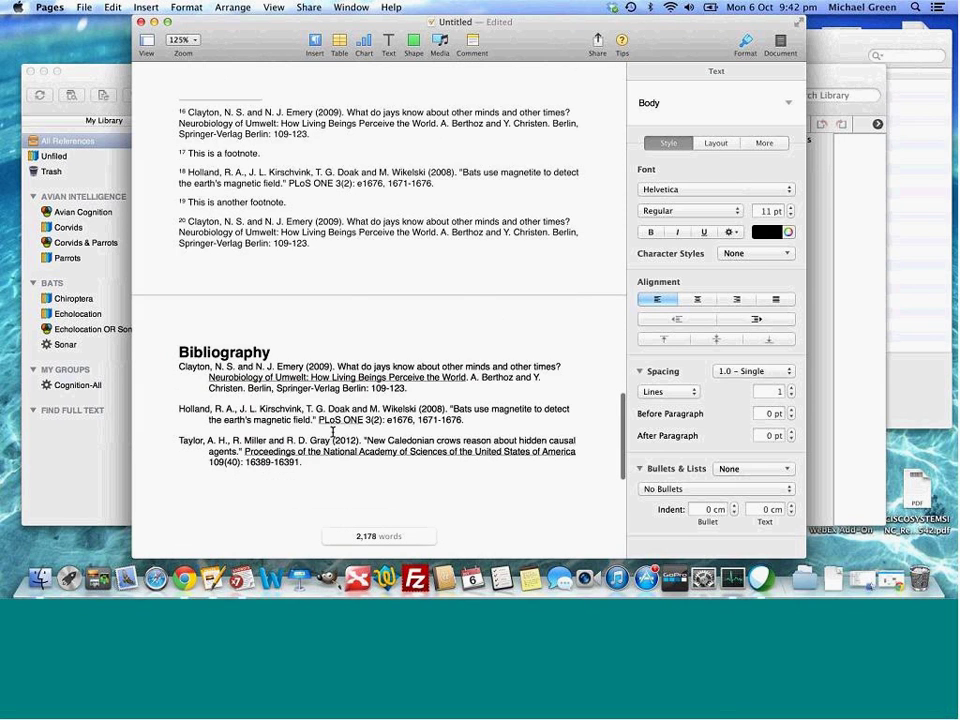
pyautogui.scroll(4, 333, 432)
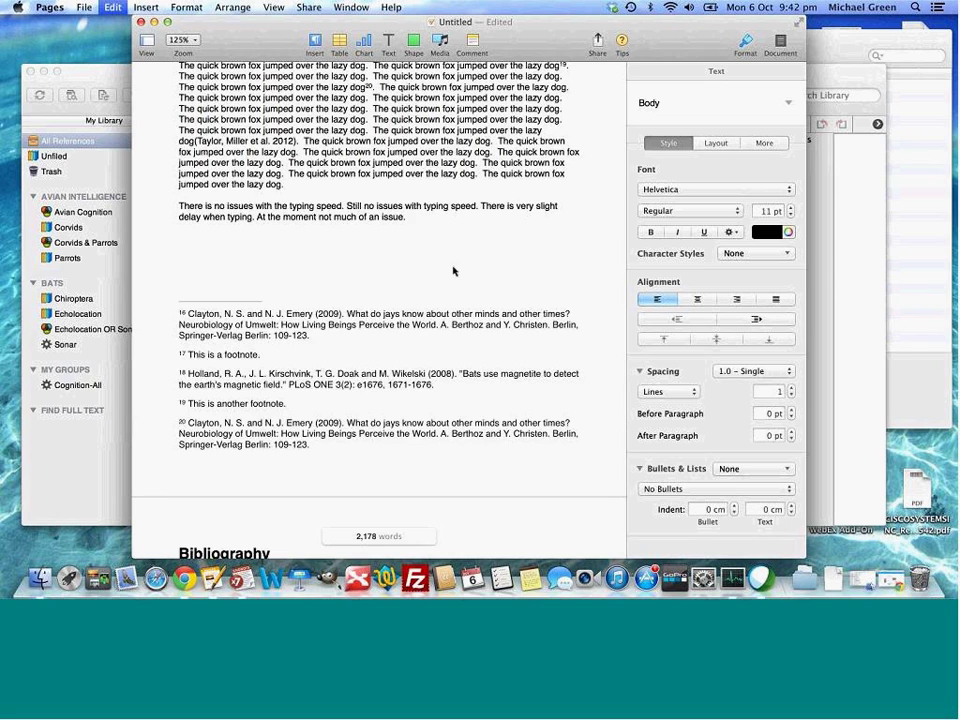
pyautogui.press('super+v')
pyautogui.scroll(-5, 479, 326)
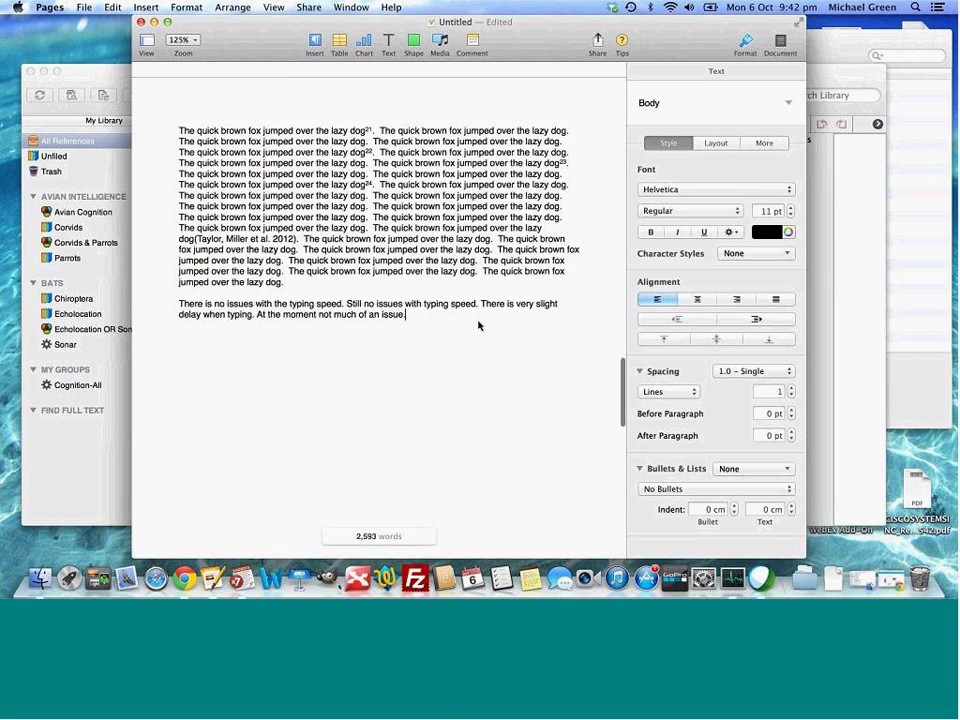
pyautogui.scroll(6, 478, 322)
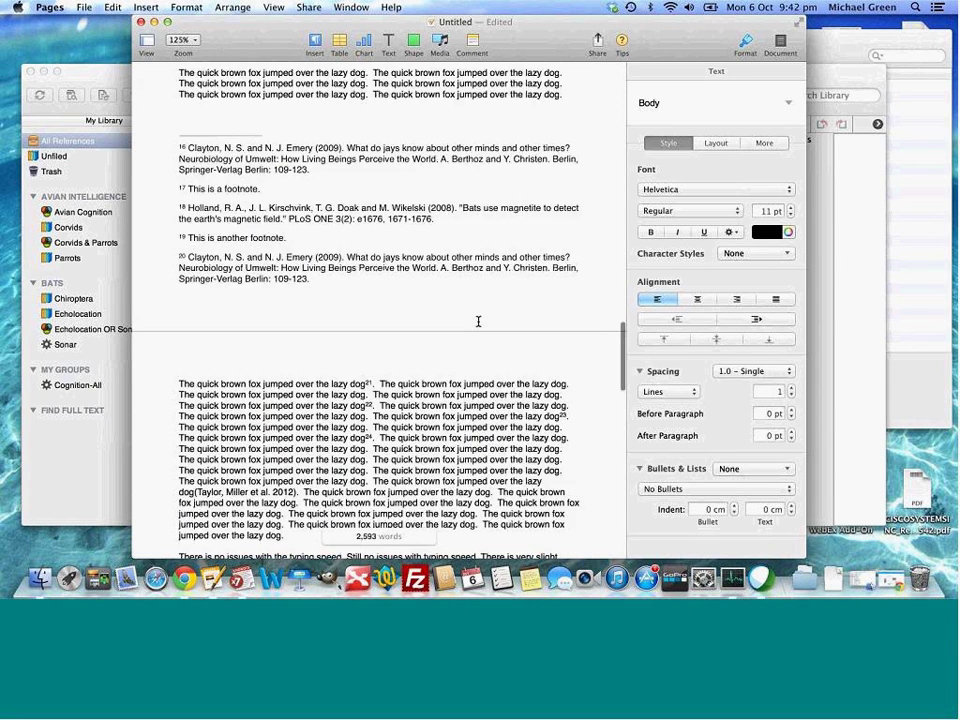
pyautogui.scroll(5, 478, 321)
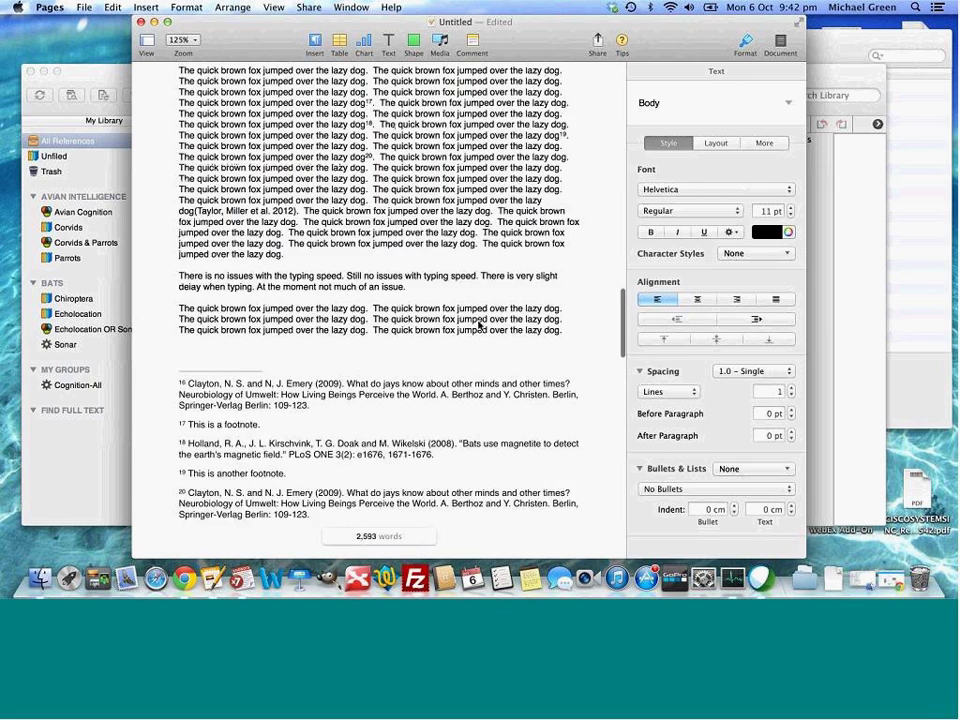
# Add a new closing paragraph: "Now there is is a very noticeable delay when typing and its about half a second long."
pyautogui.scroll(-12, 478, 323)
pyautogui.press('Return')
pyautogui.press('Return')
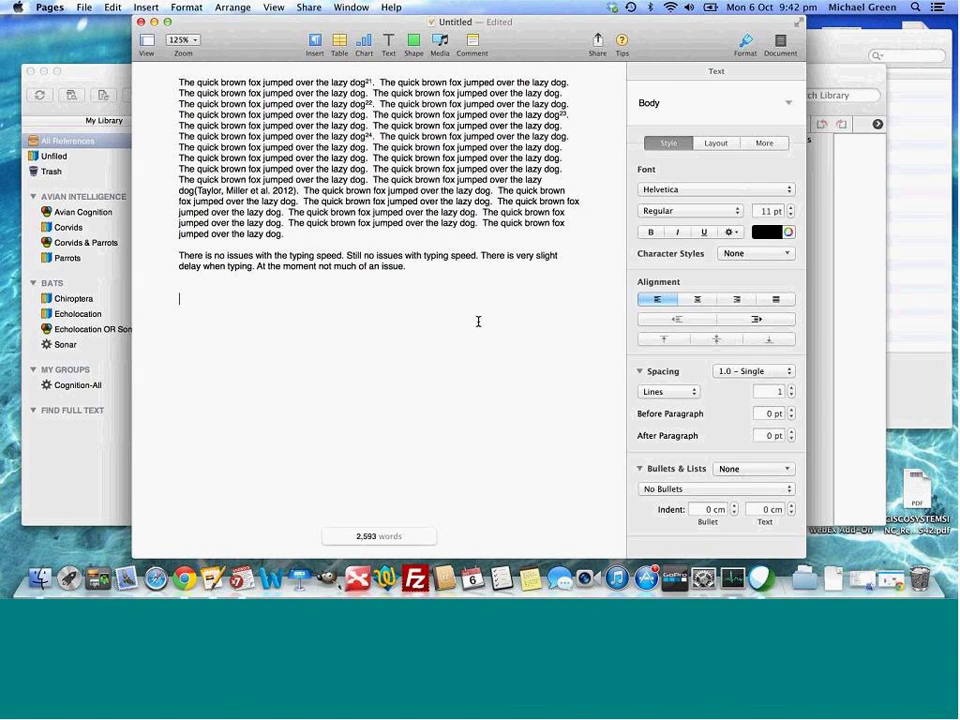
pyautogui.write('Now there is is a very noti')
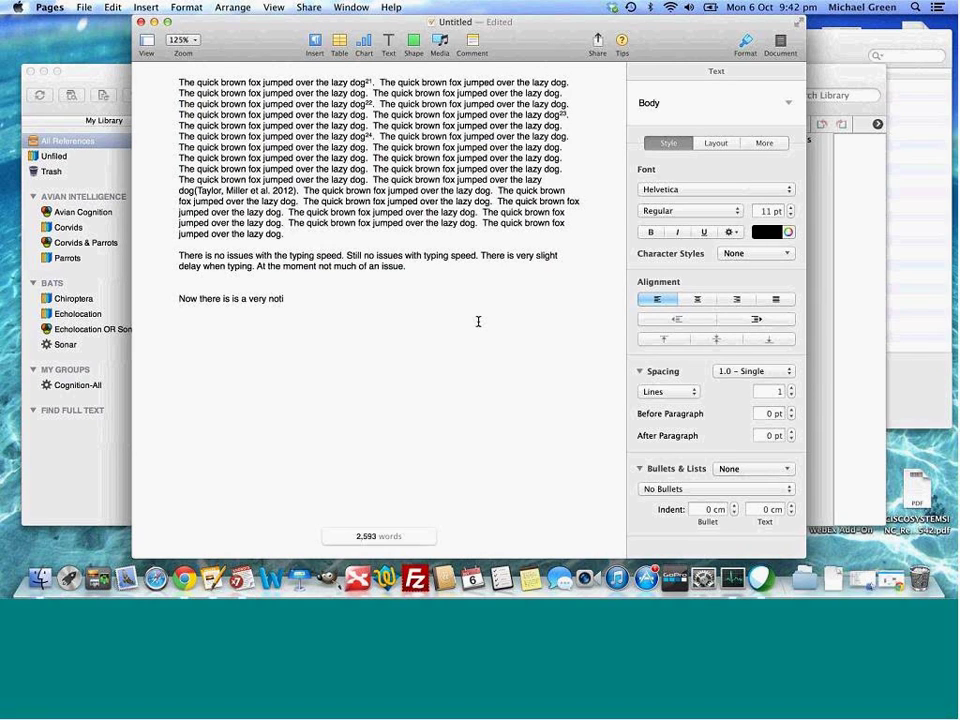
pyautogui.write('ceable delay when typing and i')
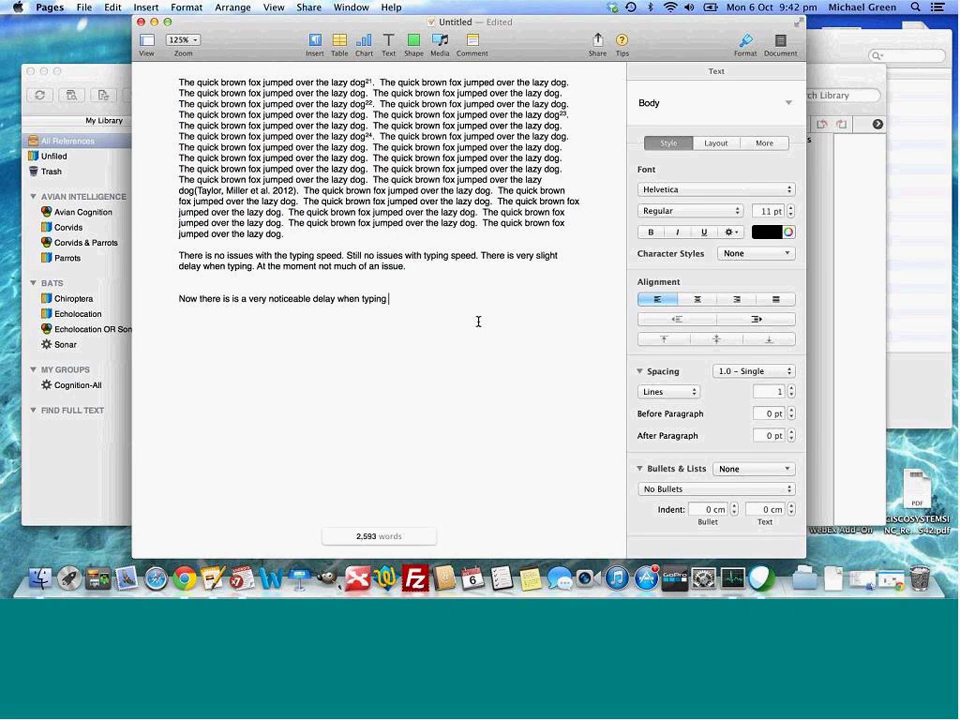
pyautogui.write('ts about half a second long.')
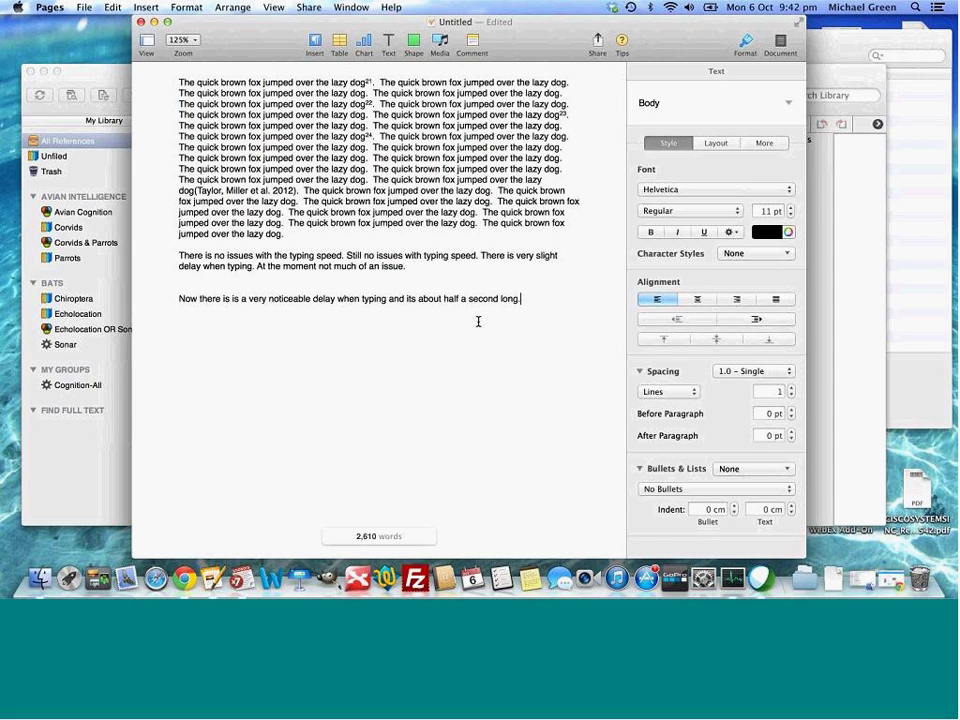
# Add a final paragraph reading "So easy to reproduce :-)" after a blank line
pyautogui.press('Return')
pyautogui.press('Return')
pyautogui.write('So easy to reproduce :-')
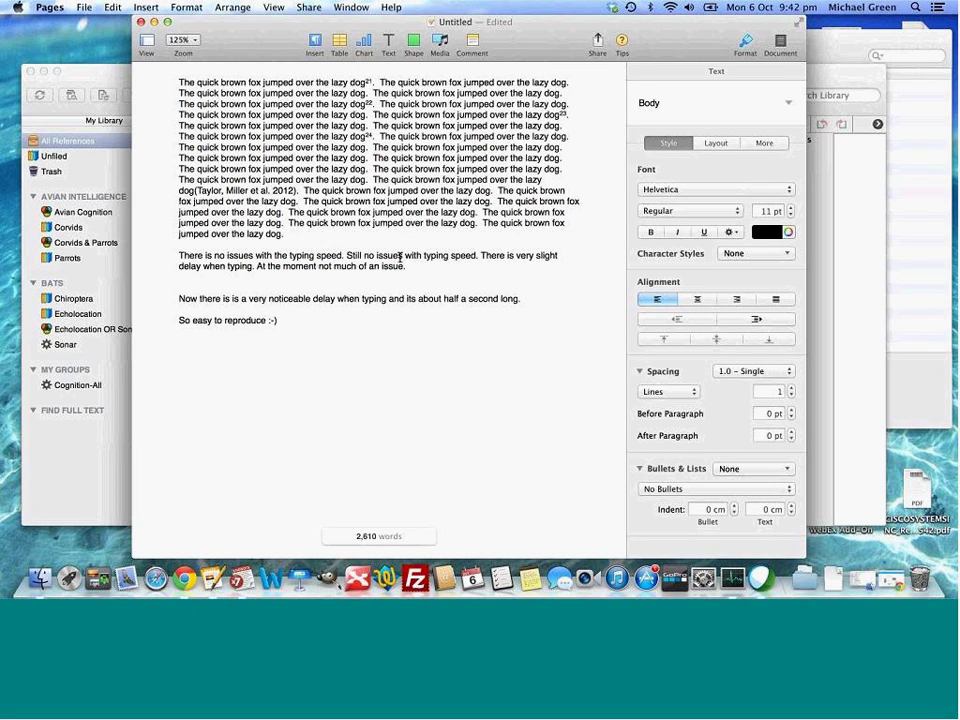
pyautogui.write(')')
pyautogui.scroll(1, 344, 275)
pyautogui.scroll(3, 488, 154)
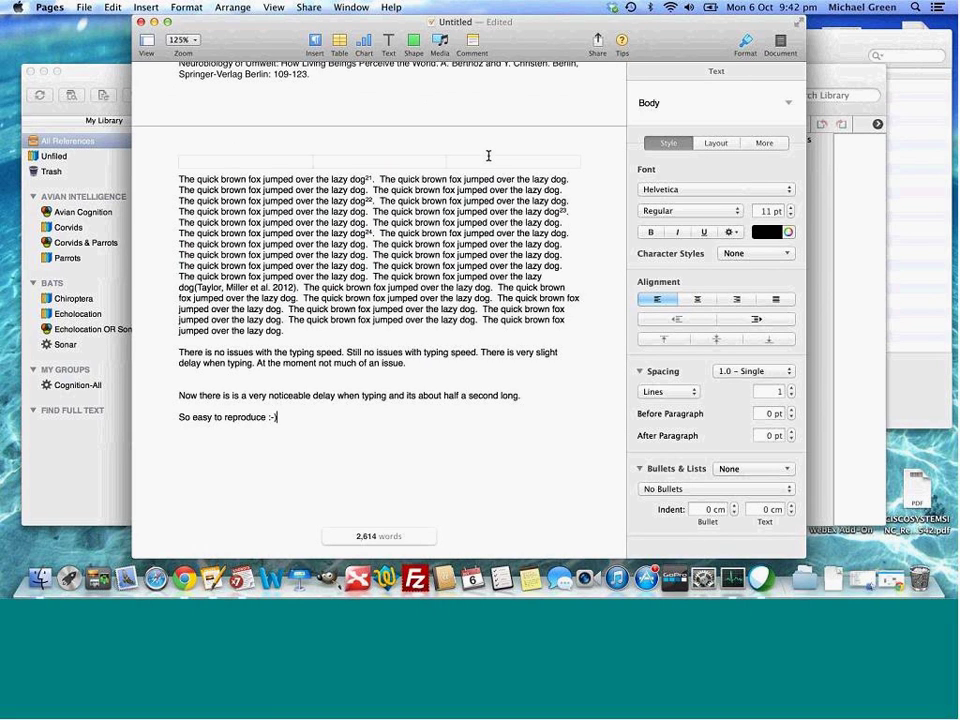
# Check the memory and CPU usage of the Pages process in Activity Monitor, and return to the Pages document
pyautogui.click(729, 567)
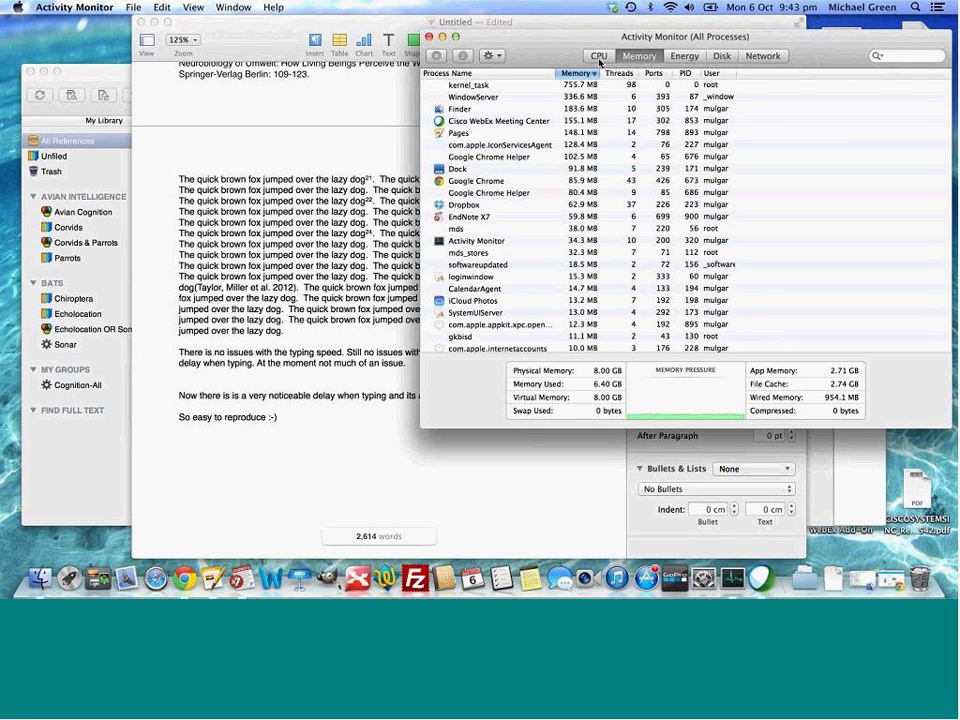
pyautogui.click(598, 55)
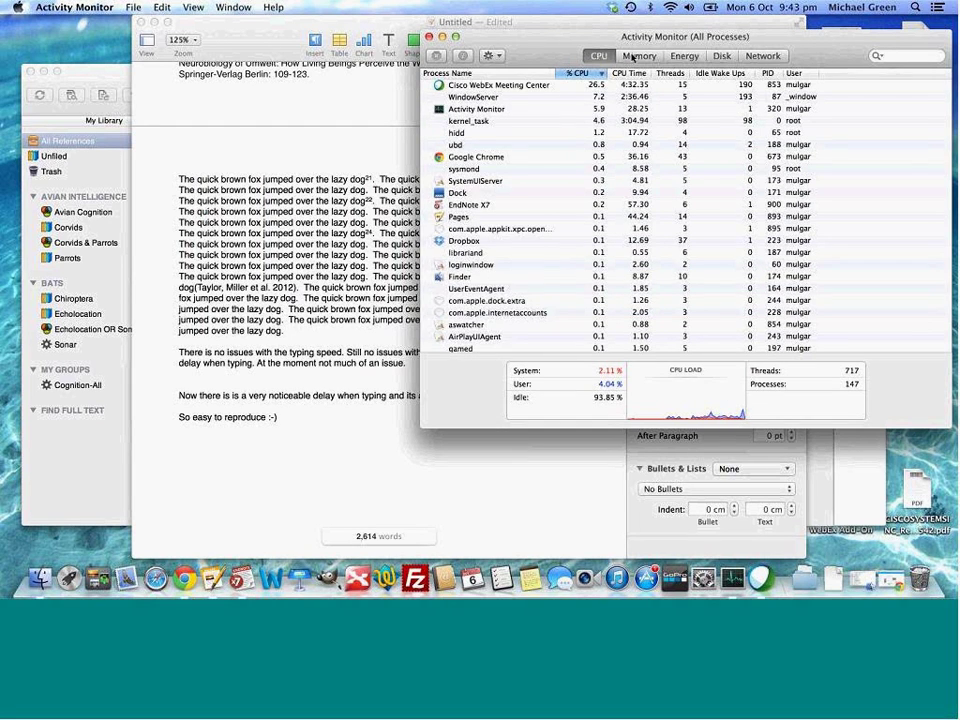
pyautogui.click(639, 55)
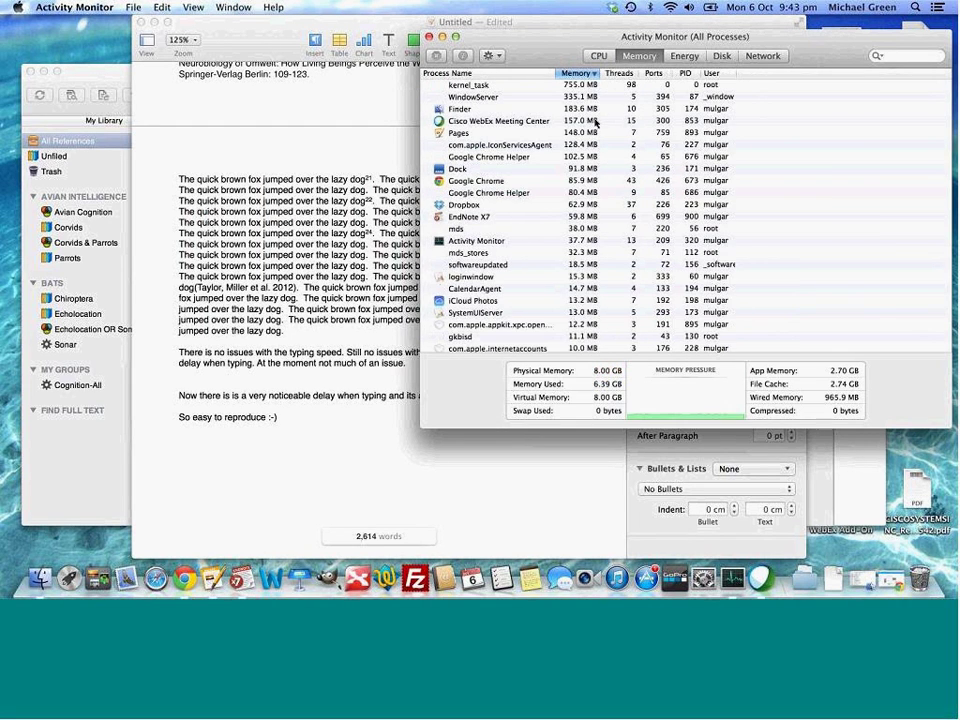
pyautogui.click(509, 134)
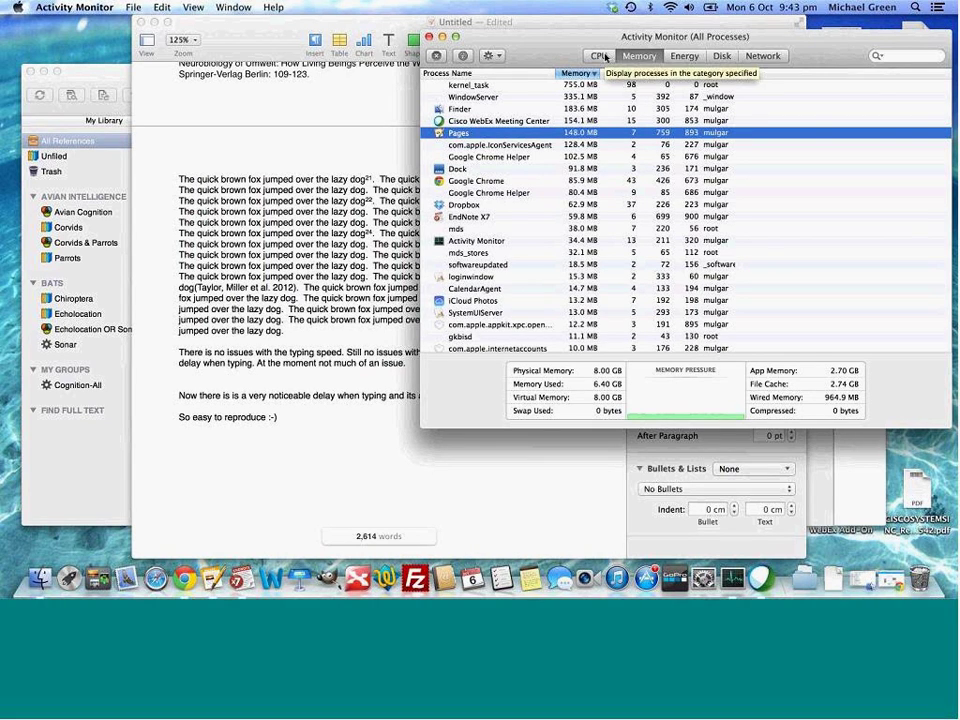
pyautogui.click(600, 56)
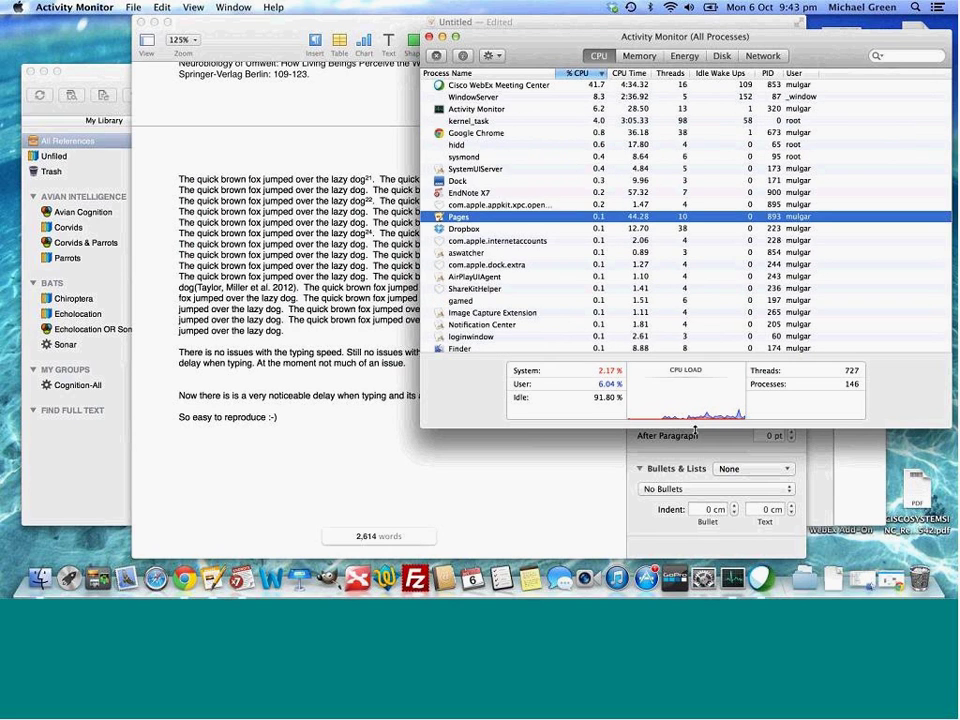
pyautogui.click(311, 288)
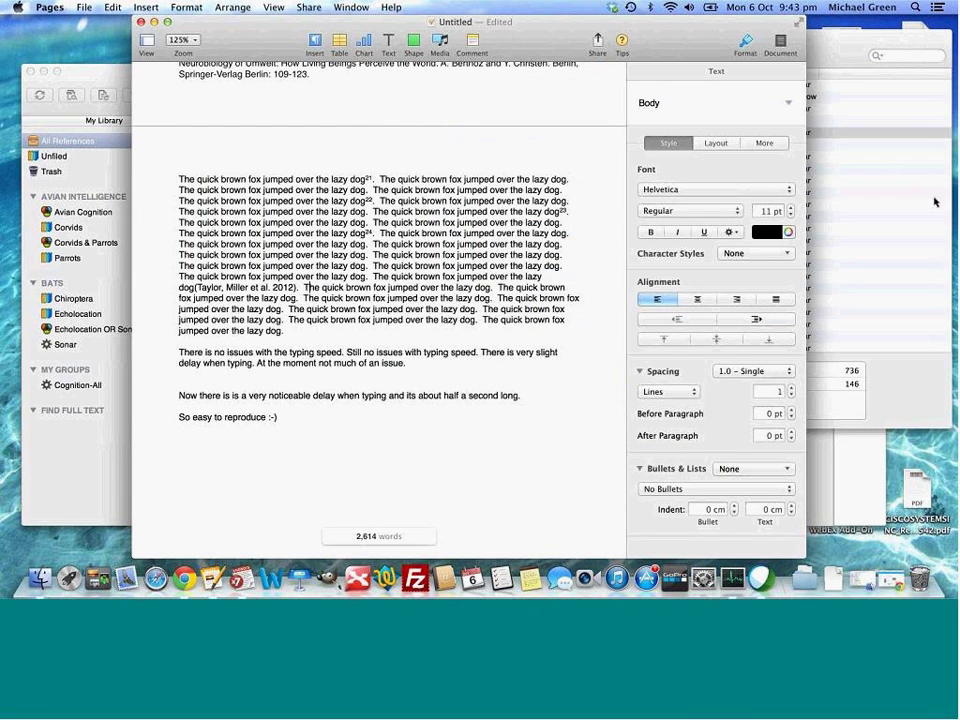